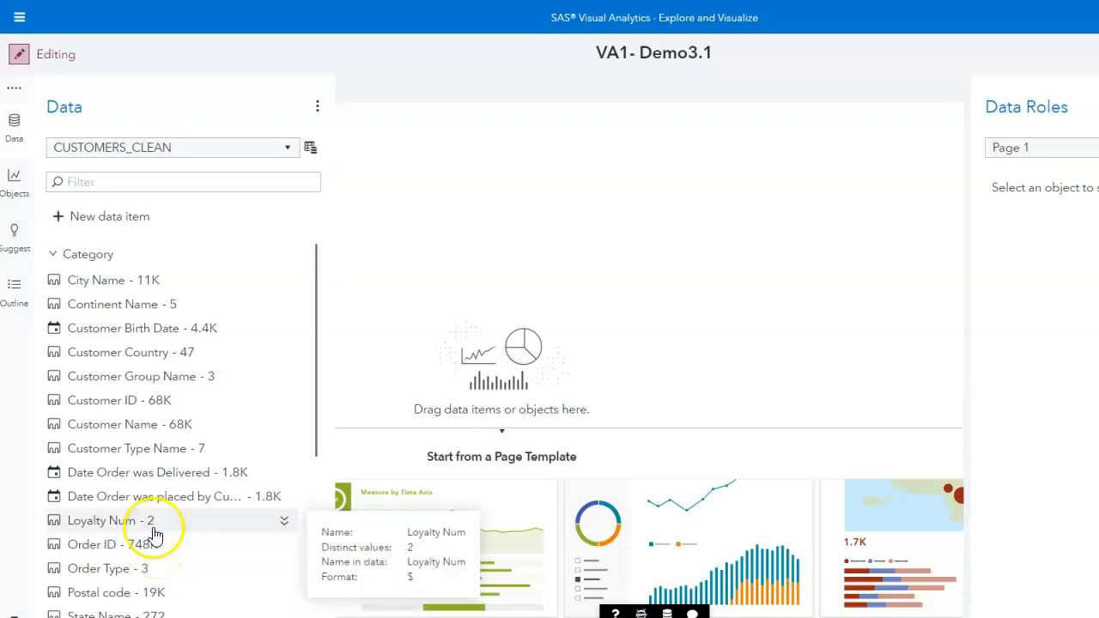
Change the format of the Date Order was Delivered data item to MMMYYYY.
scroll(153, 533, down, 3)
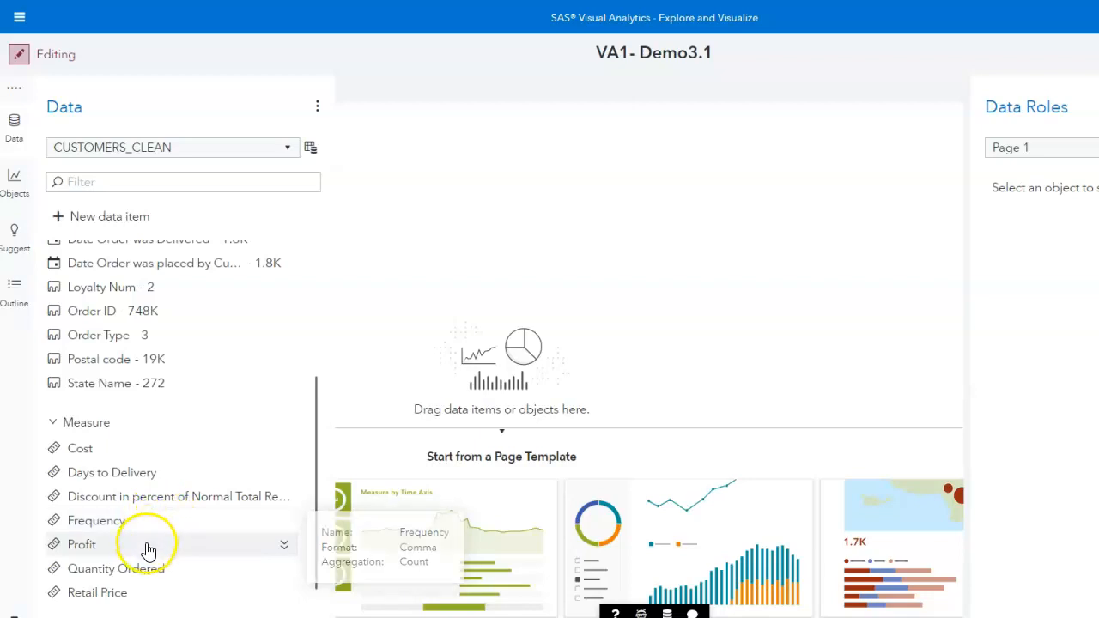
scroll(169, 441, up, 2)
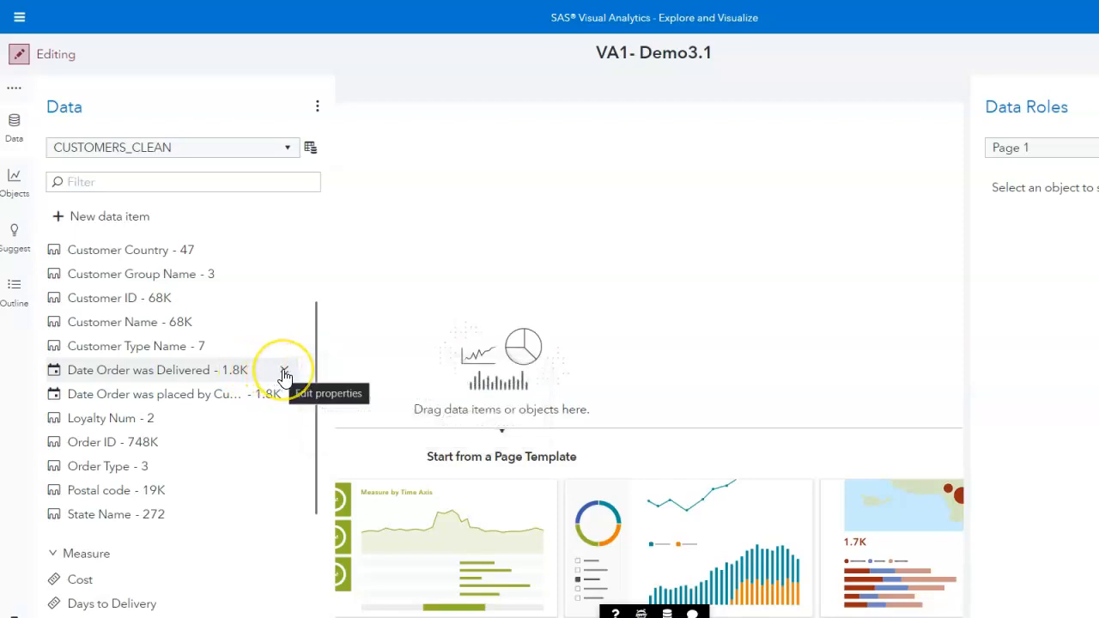
click(284, 372)
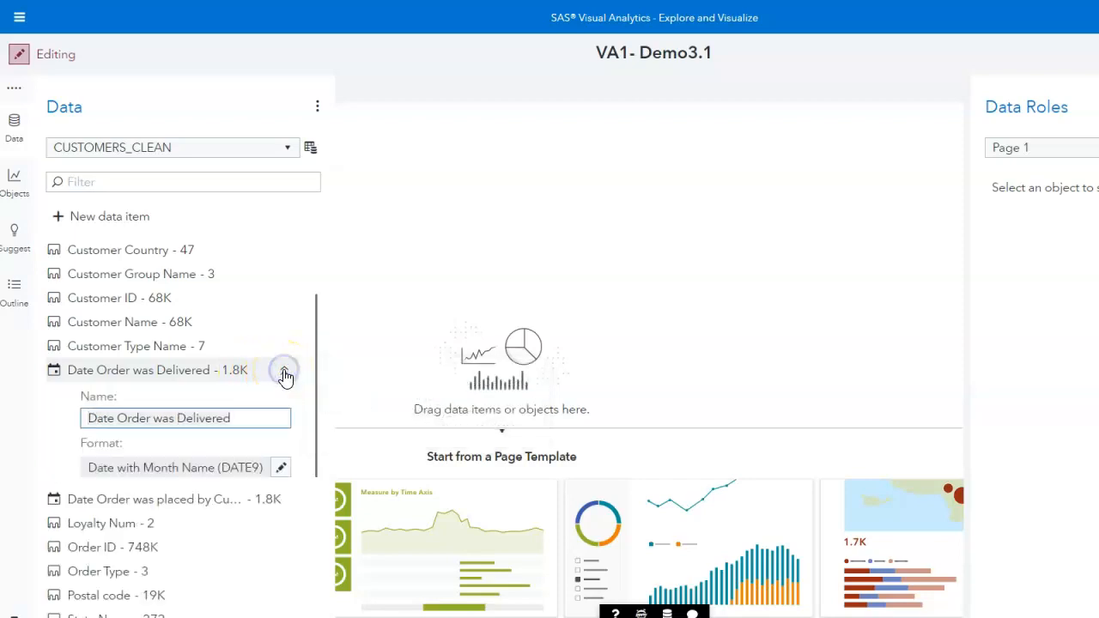
click(280, 468)
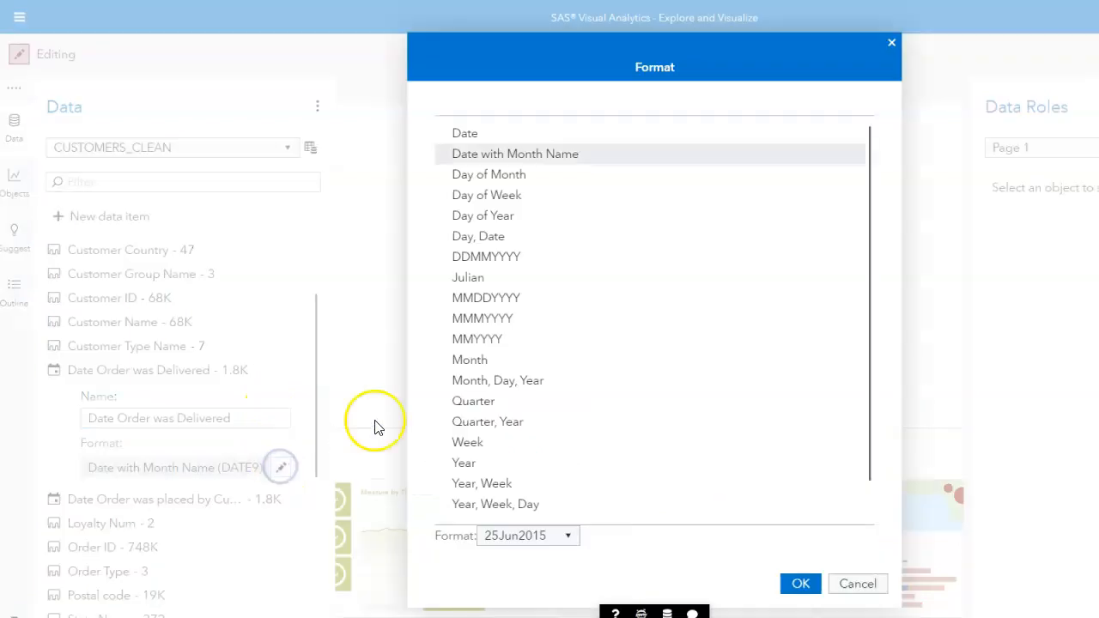
click(478, 319)
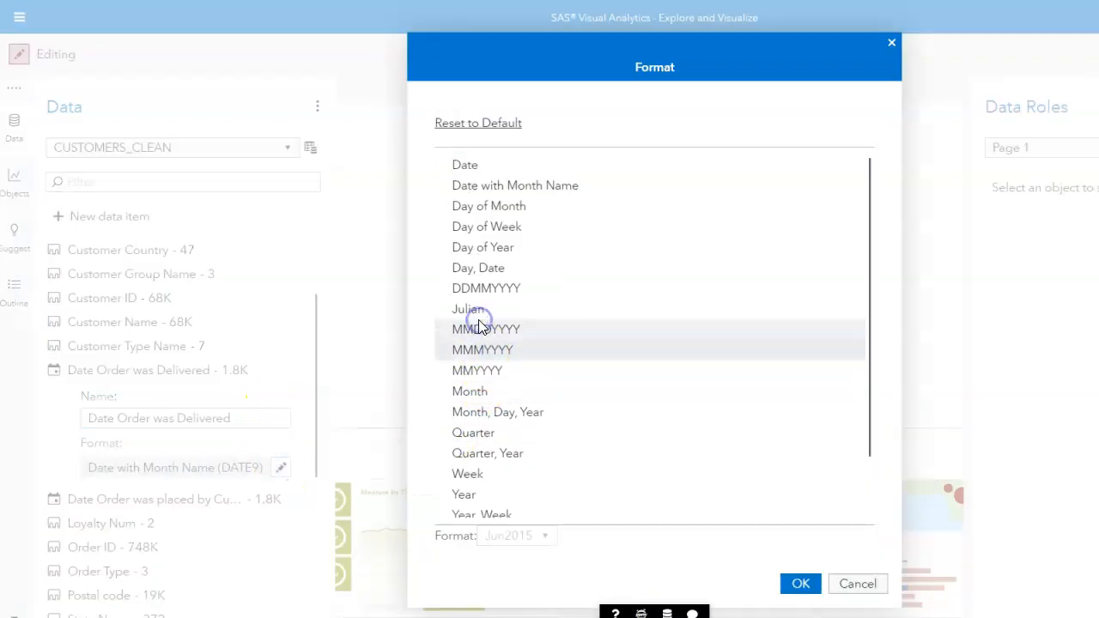
click(799, 584)
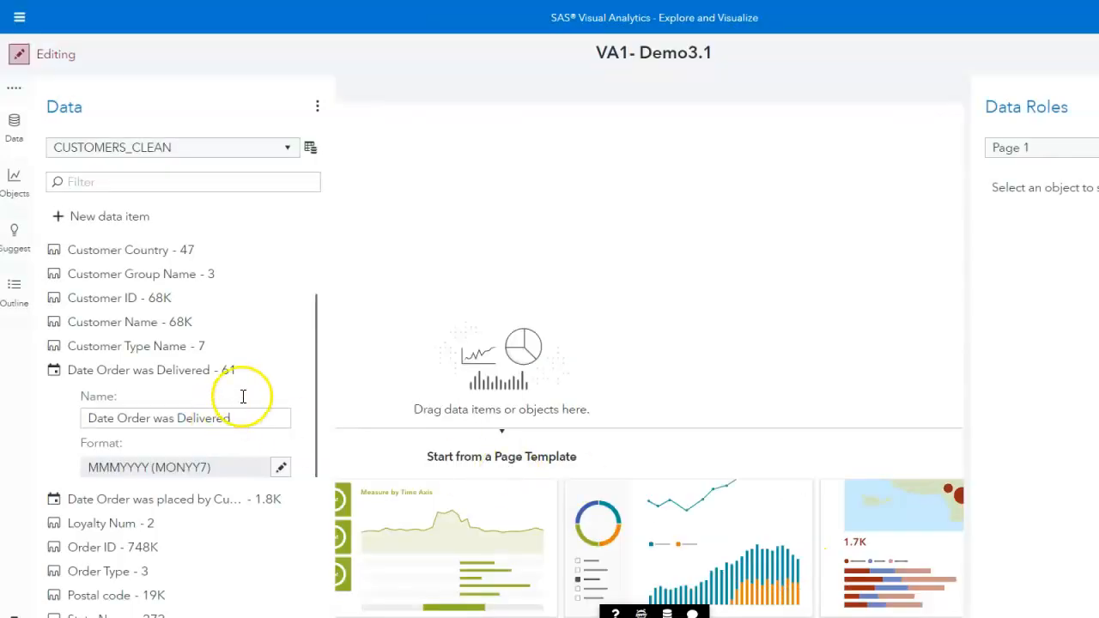
click(284, 376)
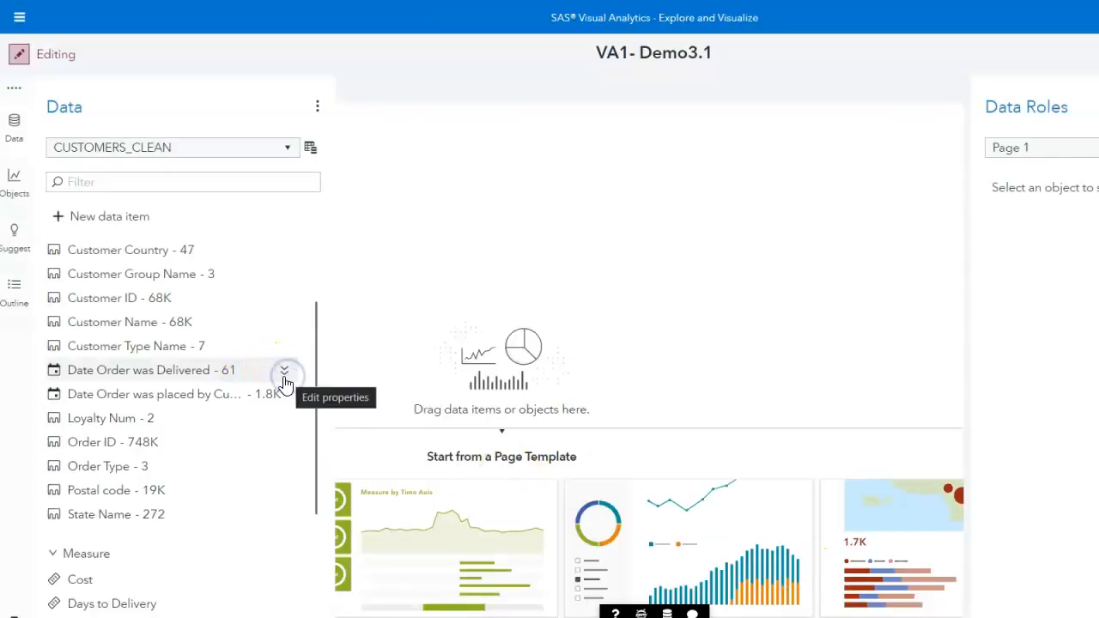
Rename the Date Order was Delivered data item to Delivery Date.
mouse_move(276, 391)
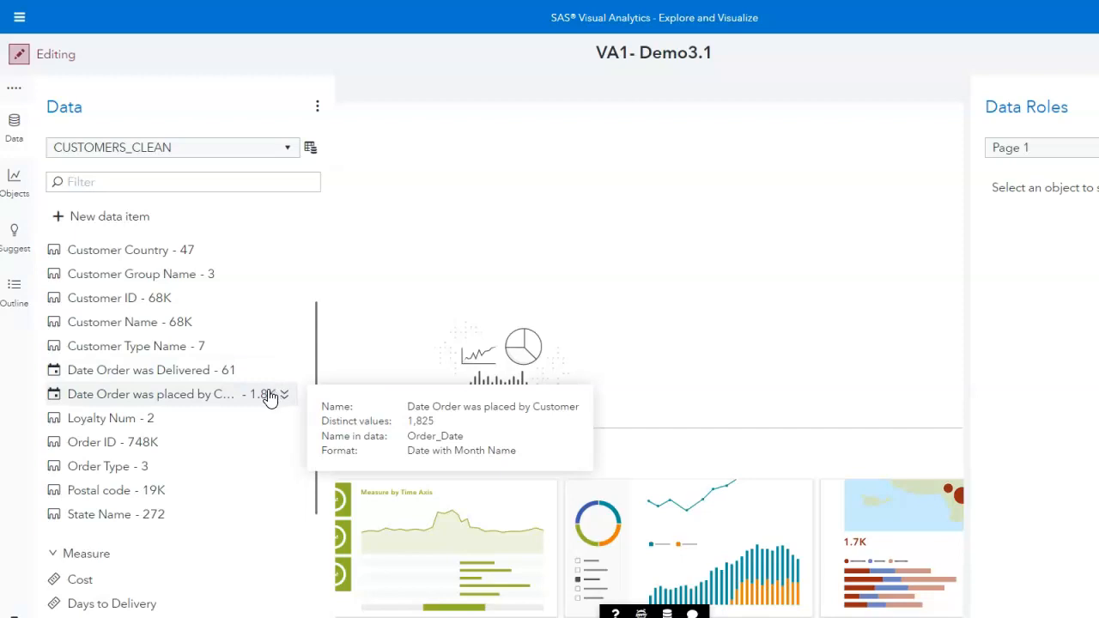
click(284, 370)
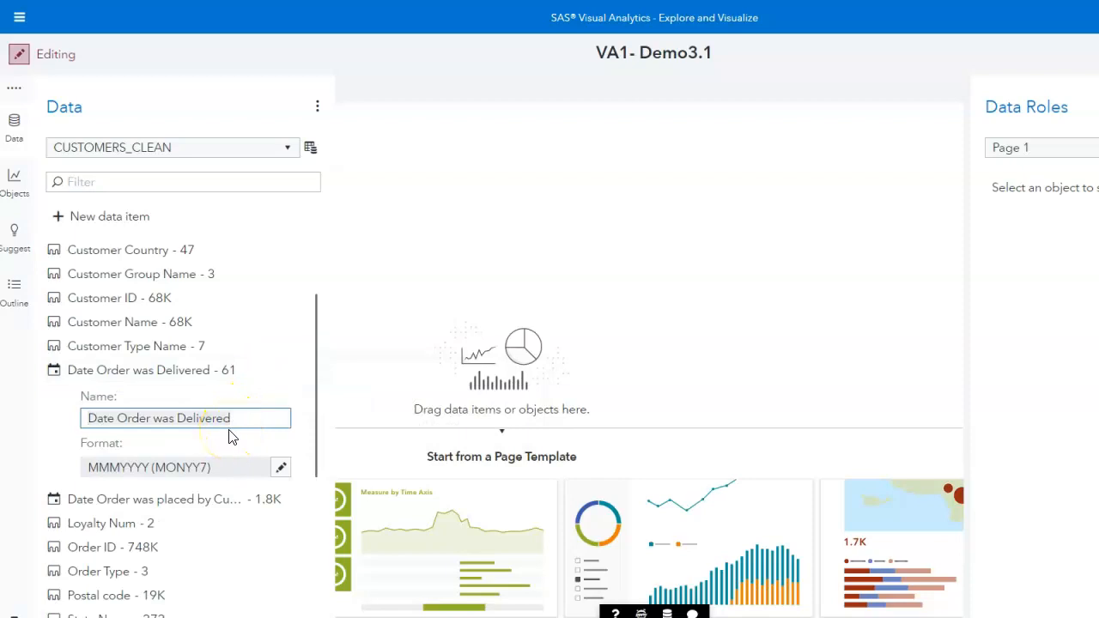
text(Delivery Date)
key(Return)
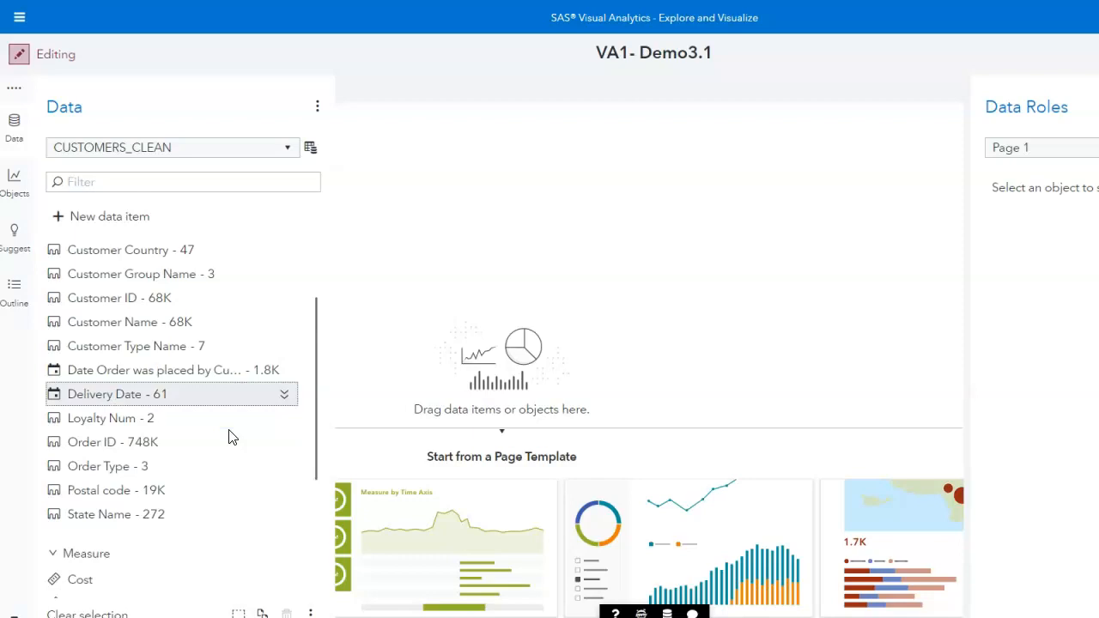
Shorten the name of the measure for discount in percent of normal total retail price to Discount.
scroll(180, 466, down, 2)
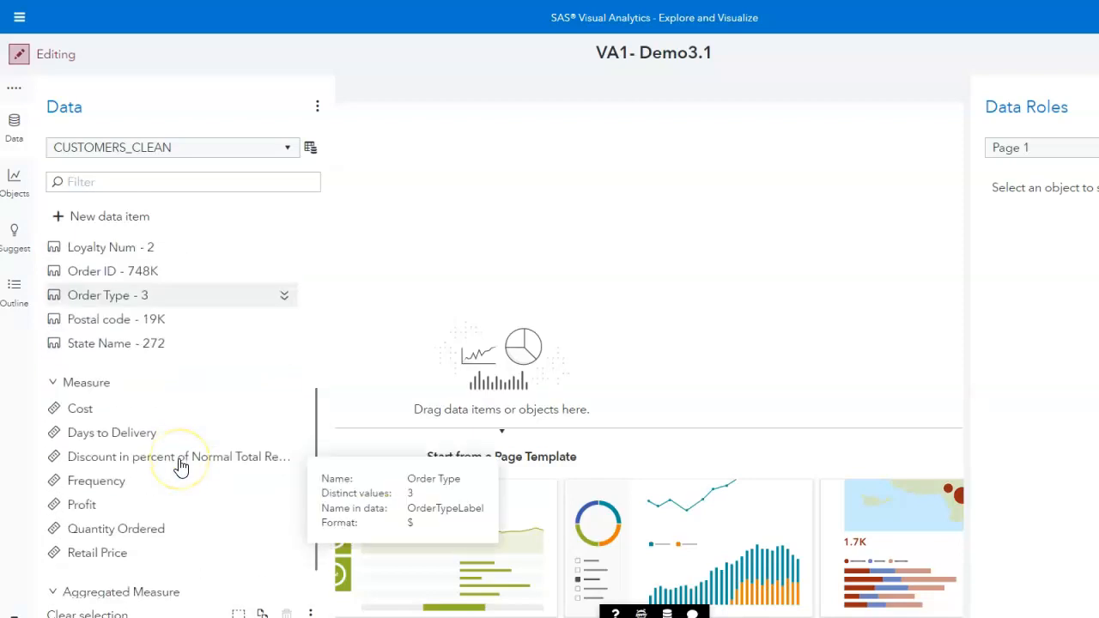
scroll(181, 466, down, 1)
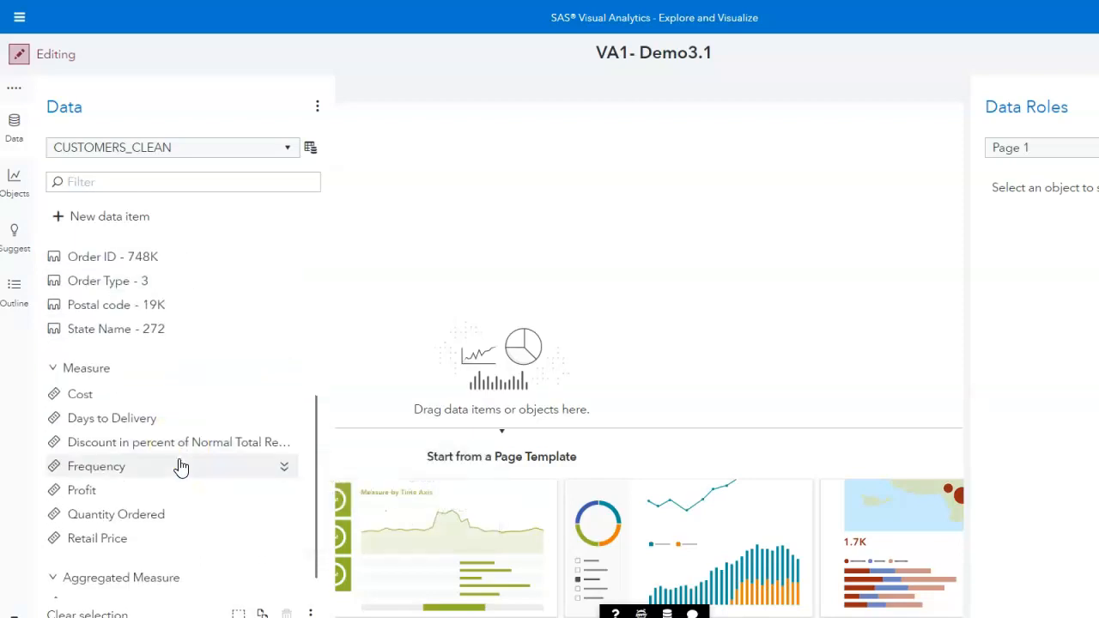
click(288, 448)
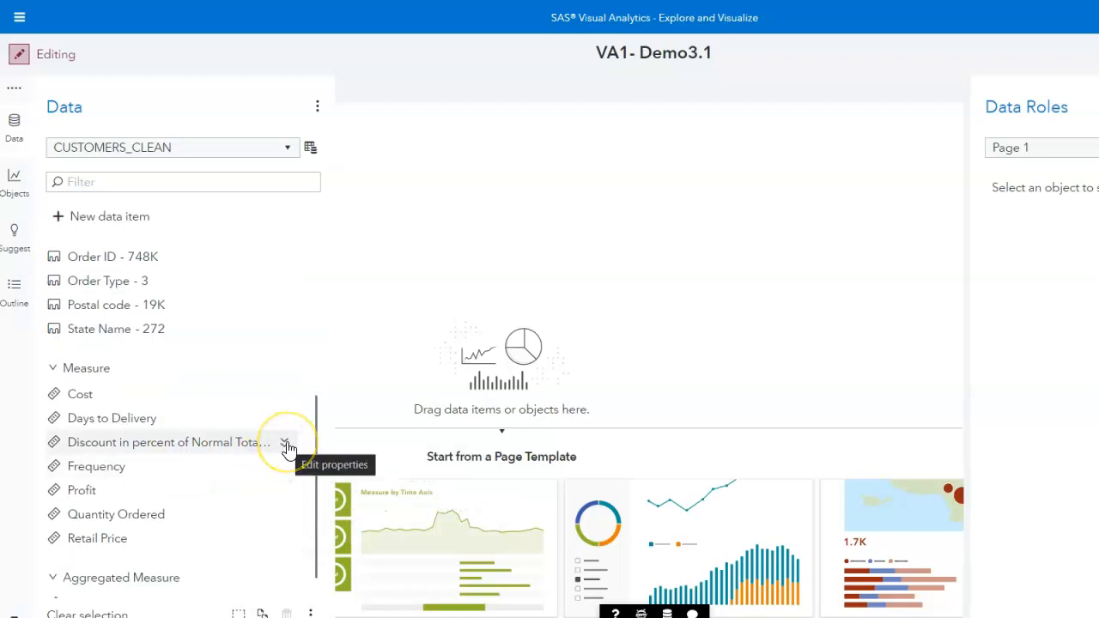
click(288, 447)
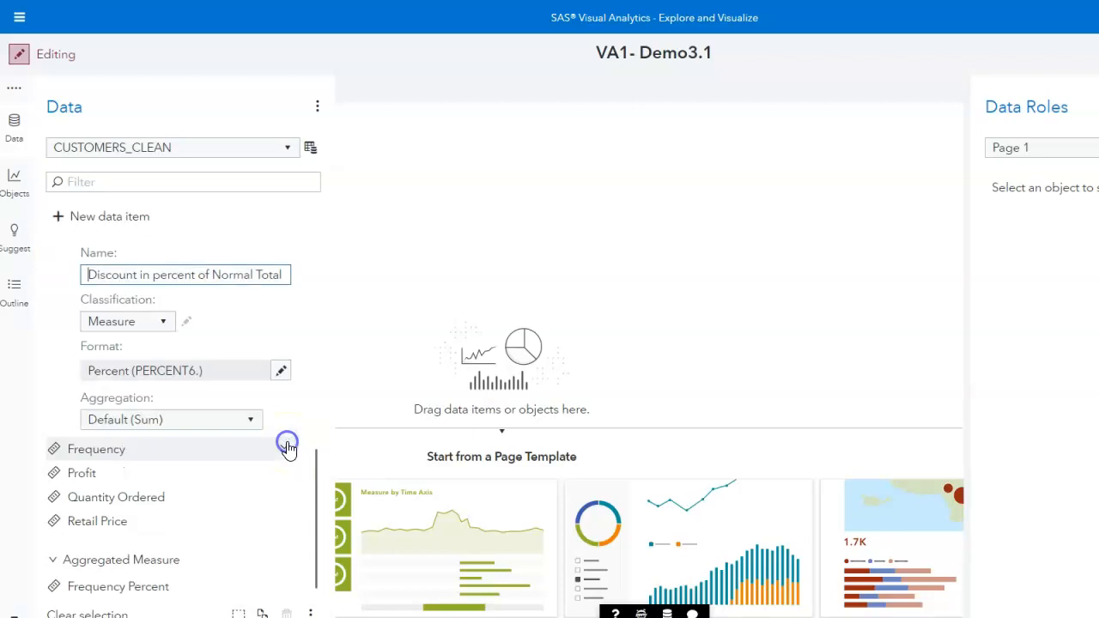
drag(140, 274, 303, 281)
key(BackSpace)
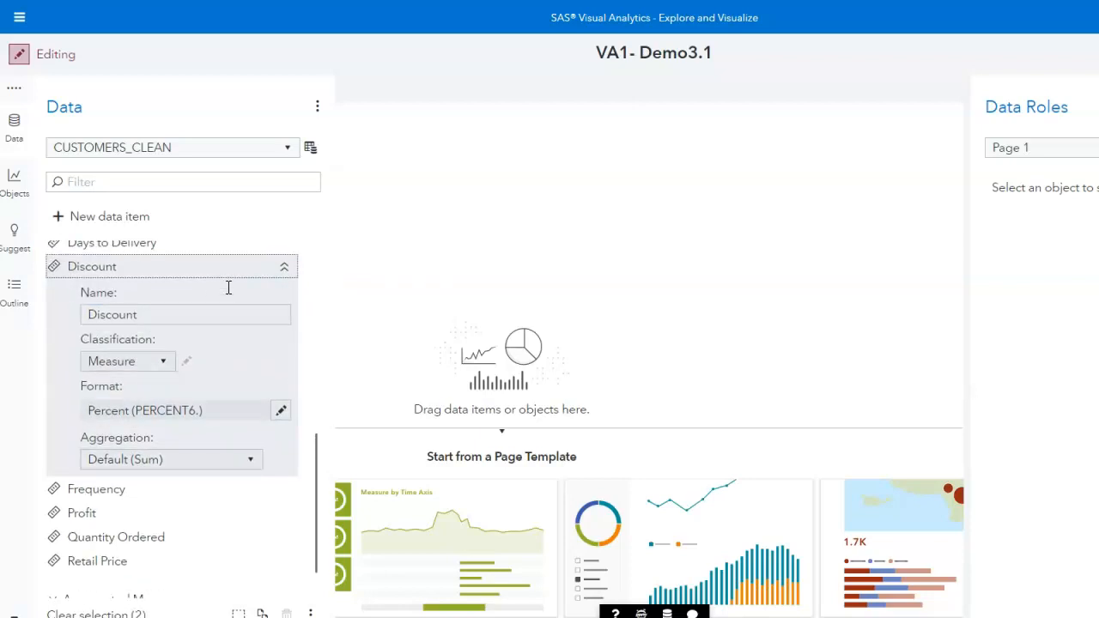
click(284, 267)
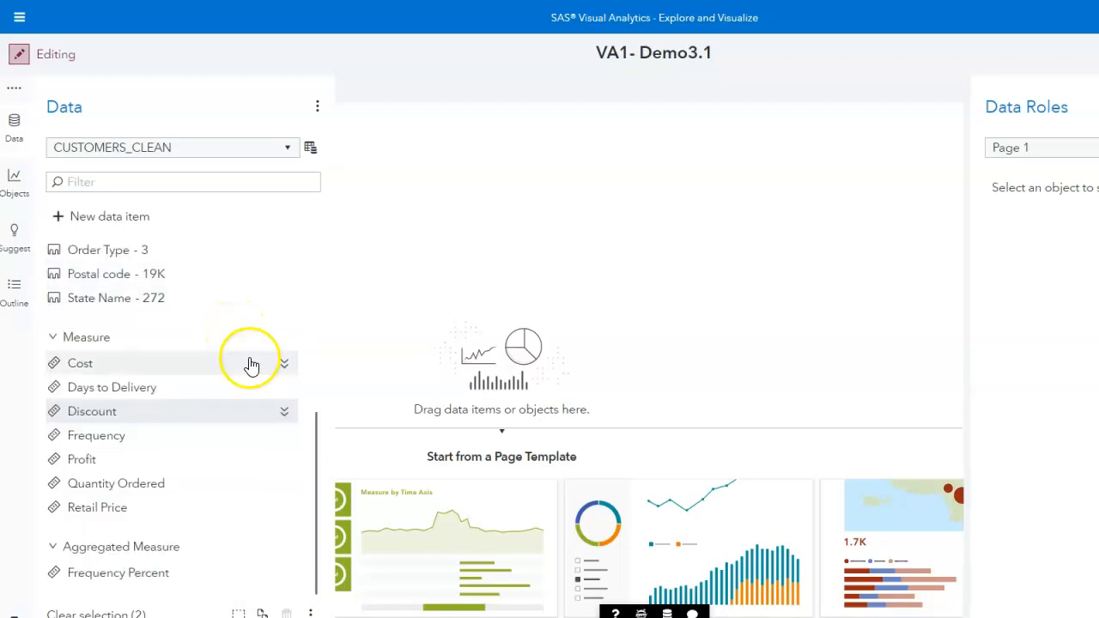
Set the aggregation of the Days to Delivery measure to Average and rename it Average Days to Delivery.
click(284, 387)
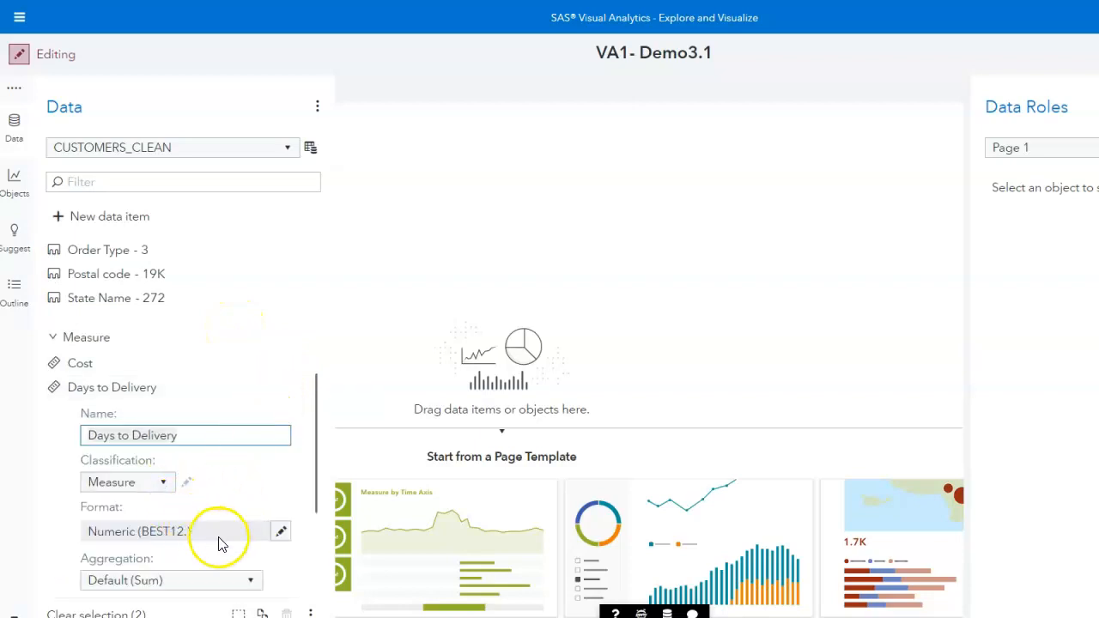
click(250, 587)
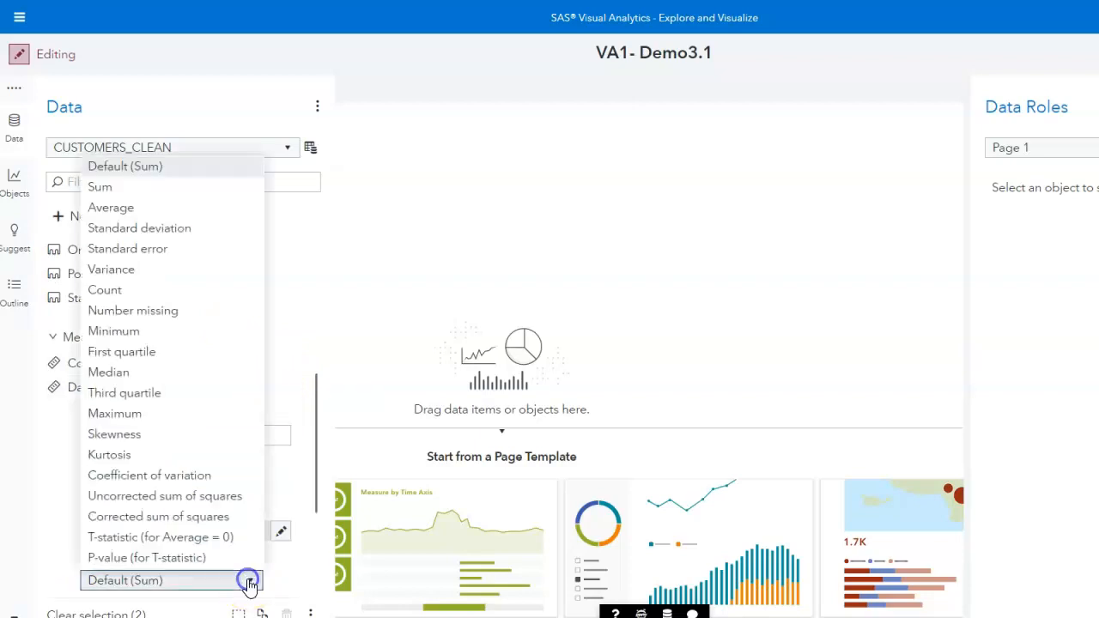
click(169, 206)
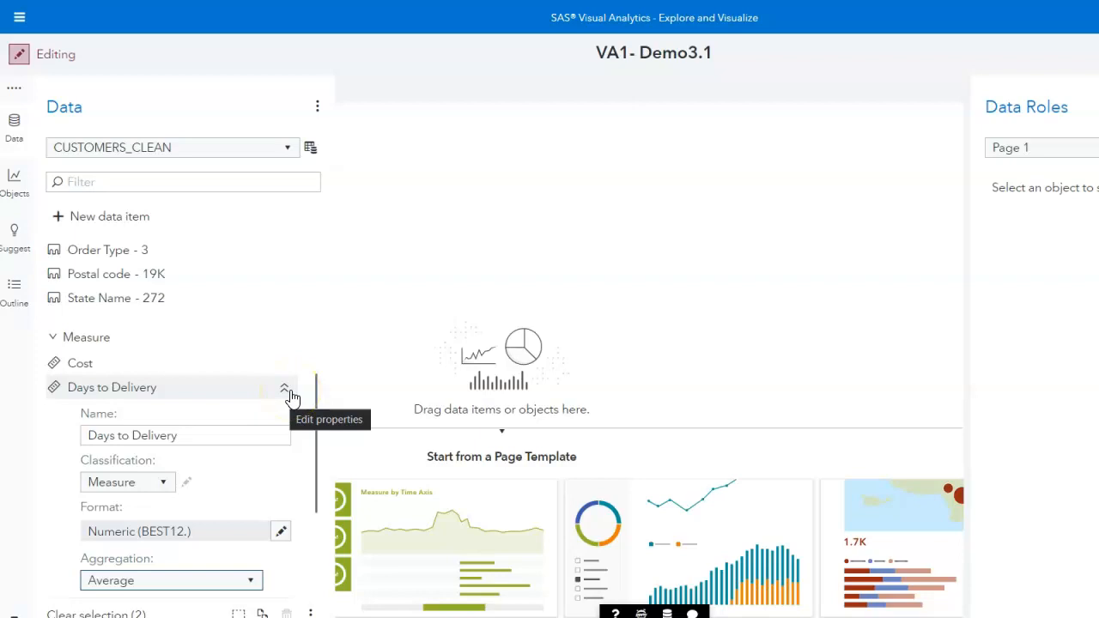
click(98, 436)
click(86, 436)
text(Average)
key(Return)
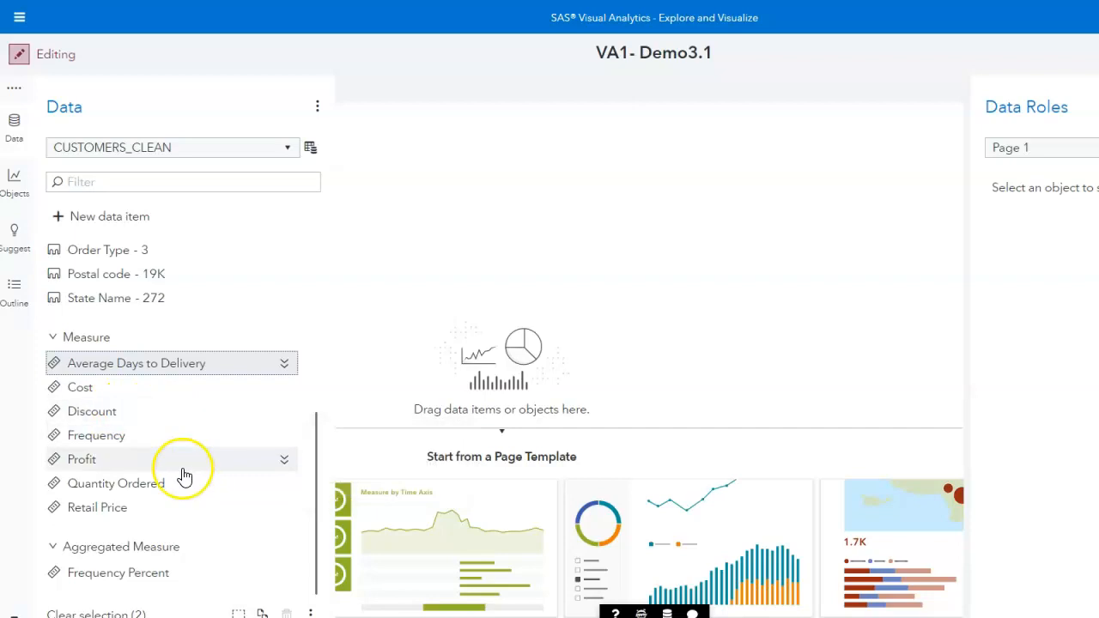
Rename the Date Order was placed by Customer data item to Order Date.
scroll(183, 474, up, 3)
scroll(184, 477, up, 2)
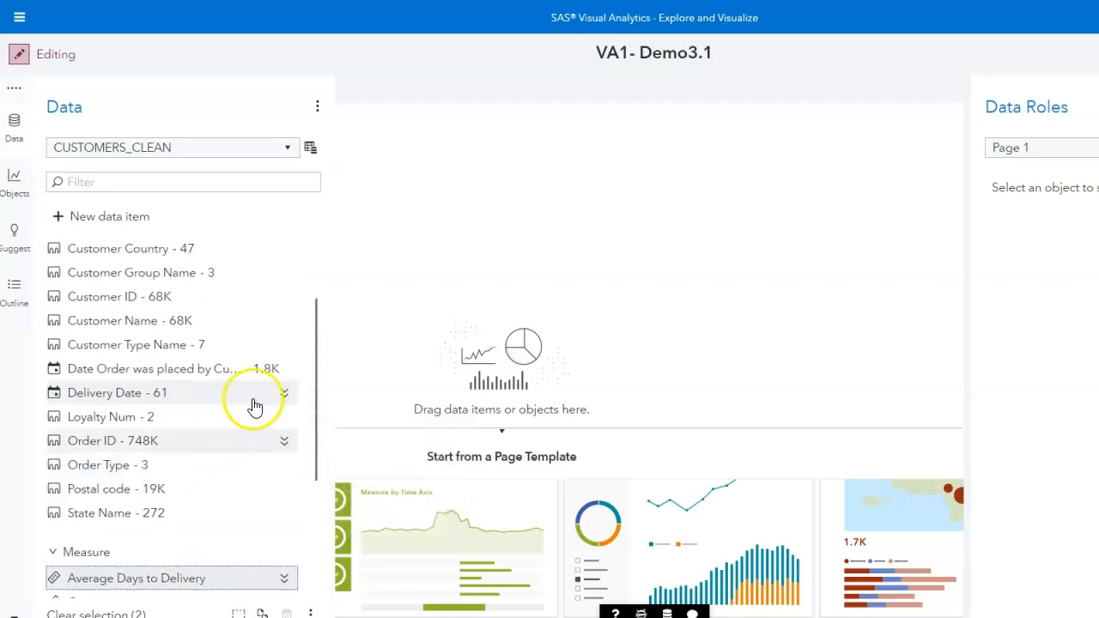
click(286, 370)
click(210, 417)
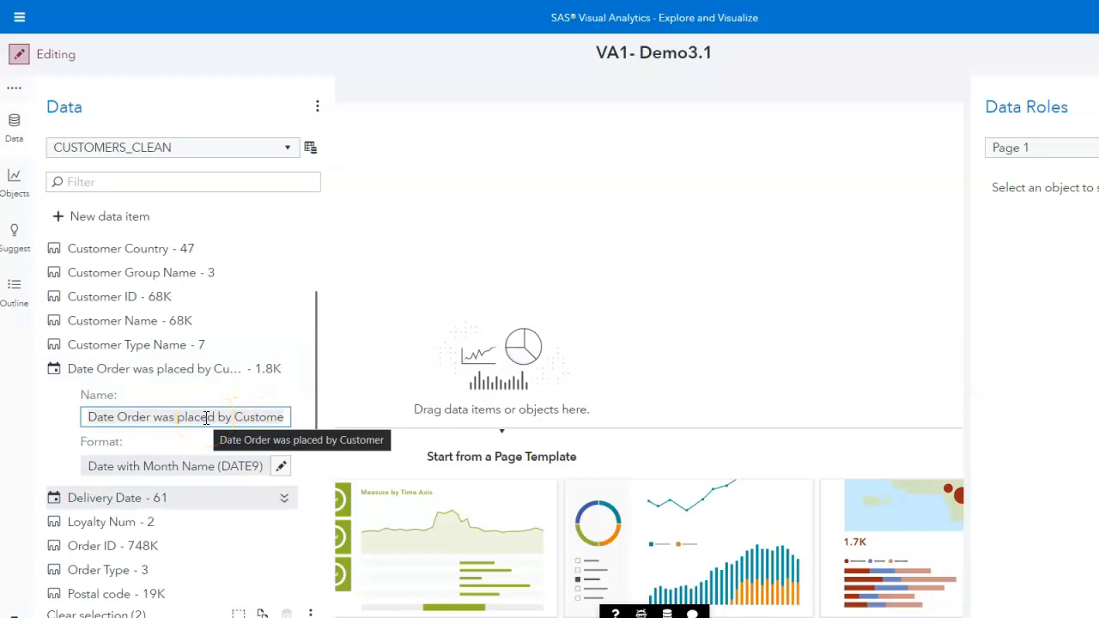
click(148, 415)
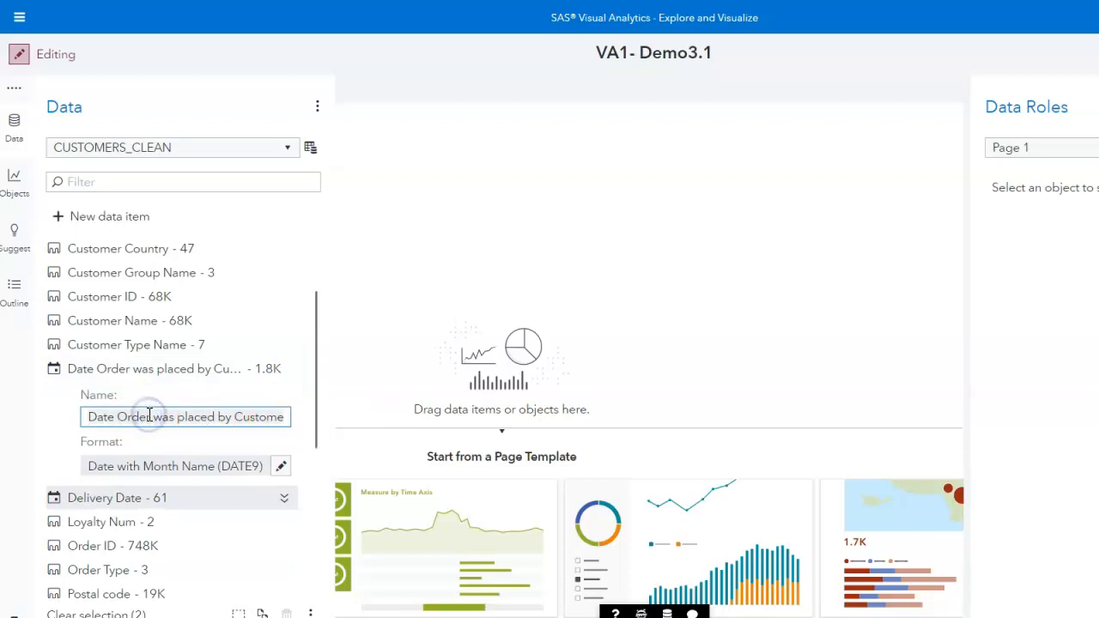
key(ctrl+a)
text(Order Da)
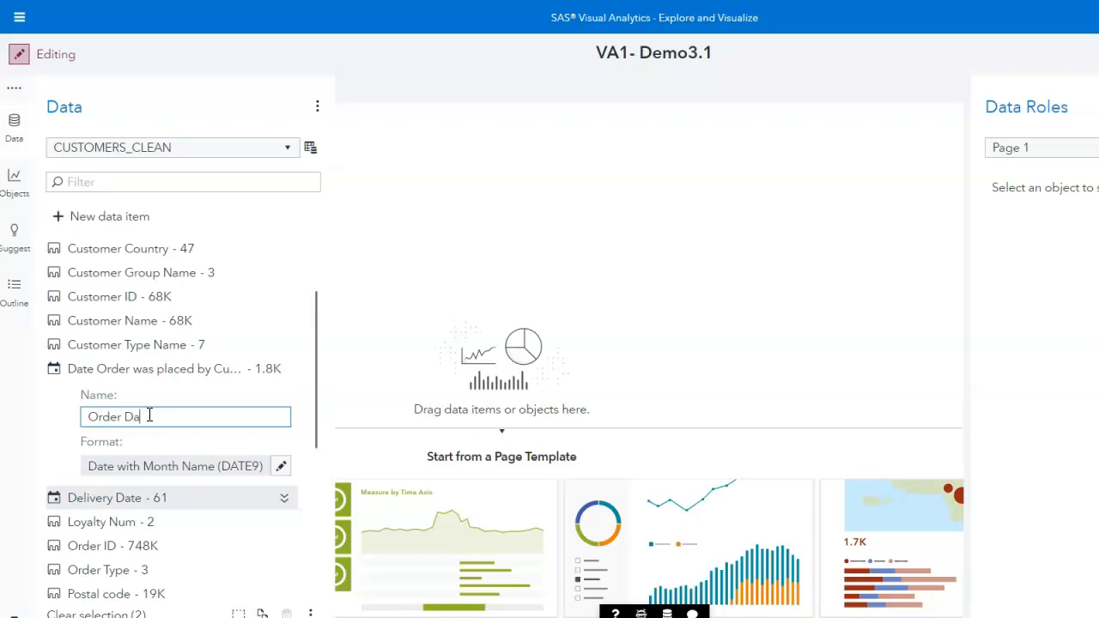
text(te)
key(Return)
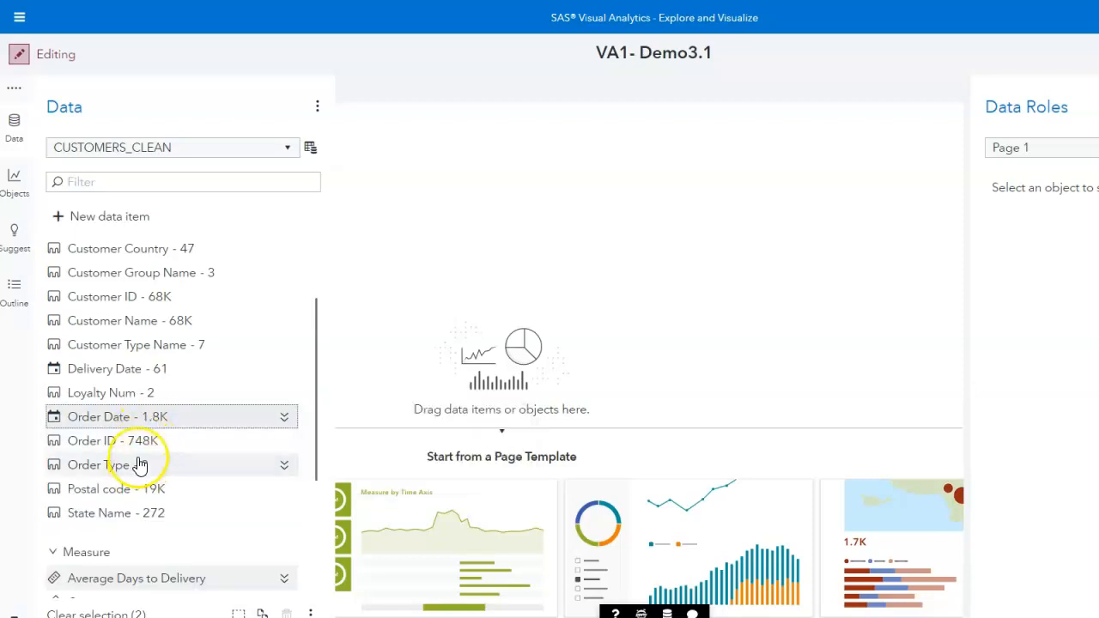
Rename the Cost measure to Unit Cost.
scroll(150, 425, down, 4)
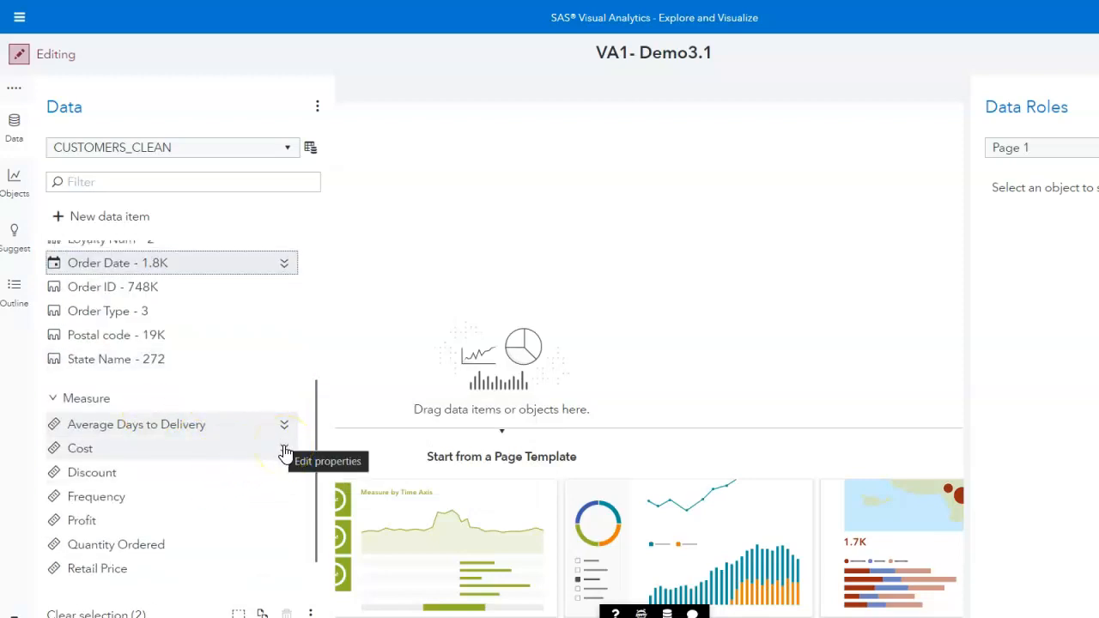
click(285, 452)
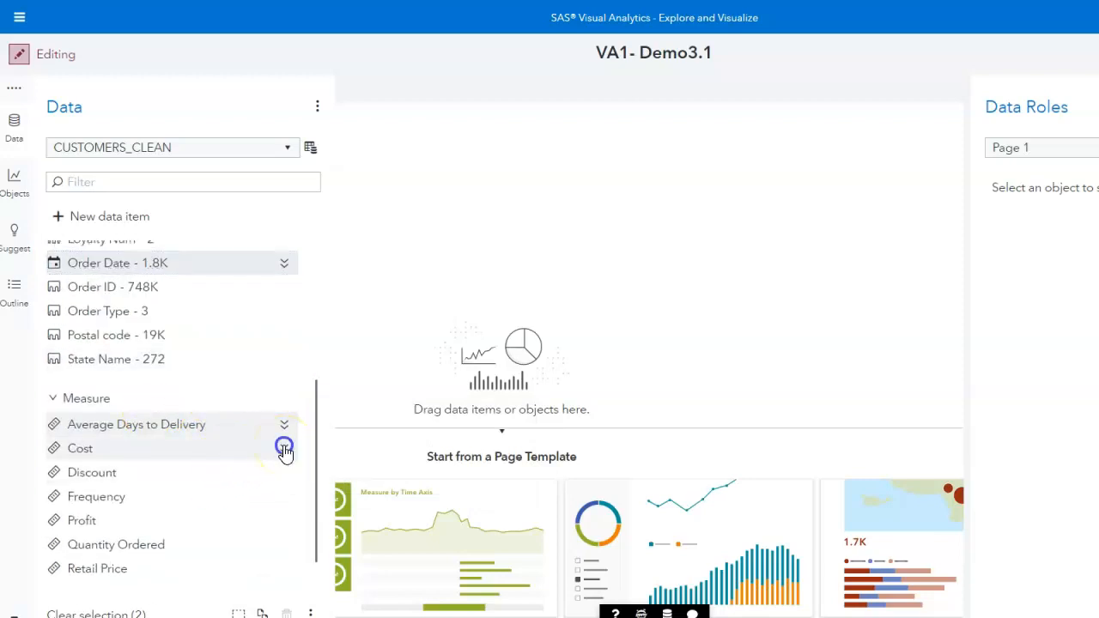
click(88, 272)
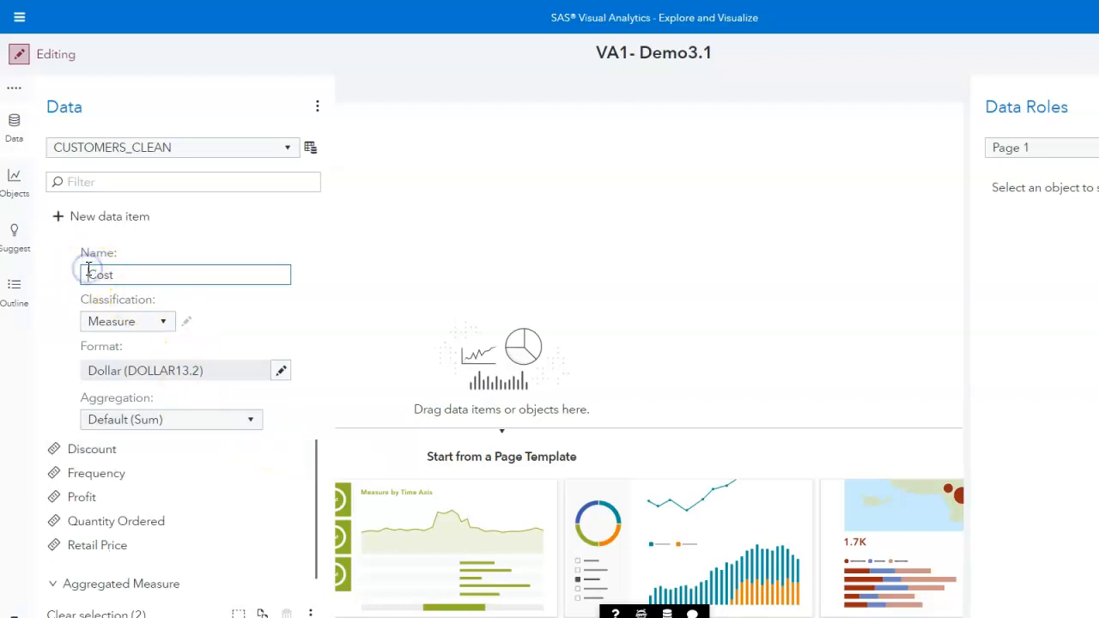
text(Unit)
key(Return)
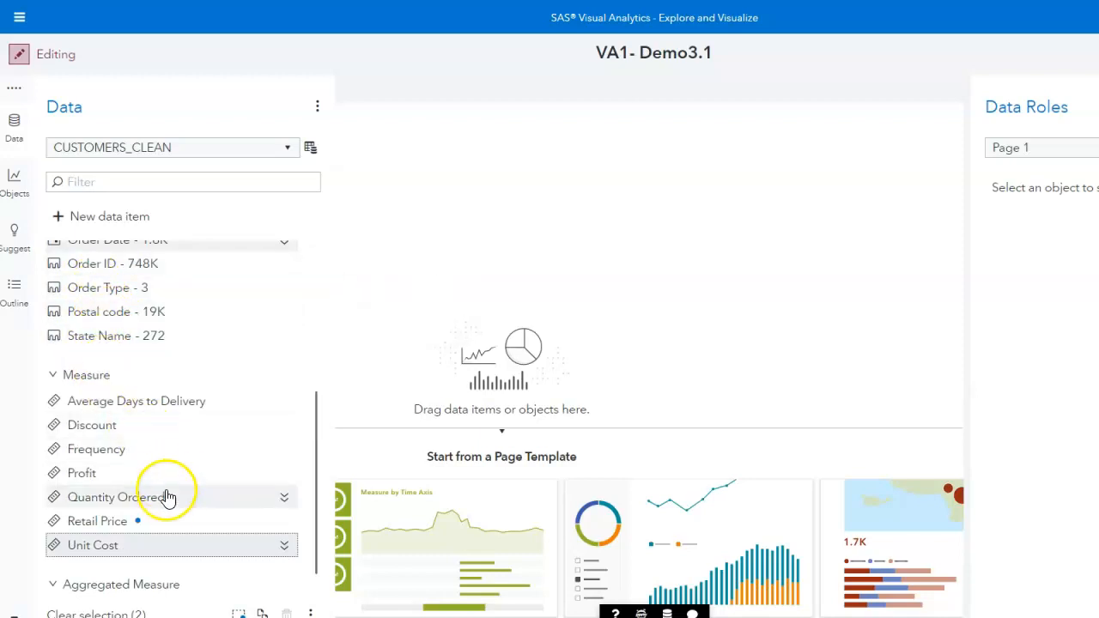
Shorten the name of the Quantity Ordered measure to Quantity.
click(285, 499)
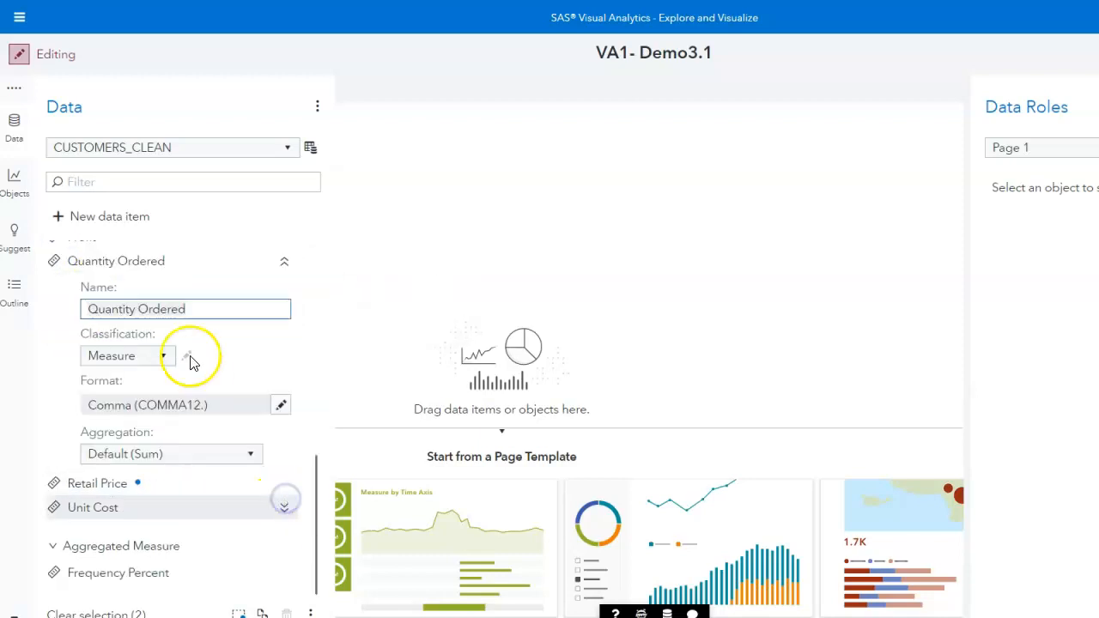
click(193, 312)
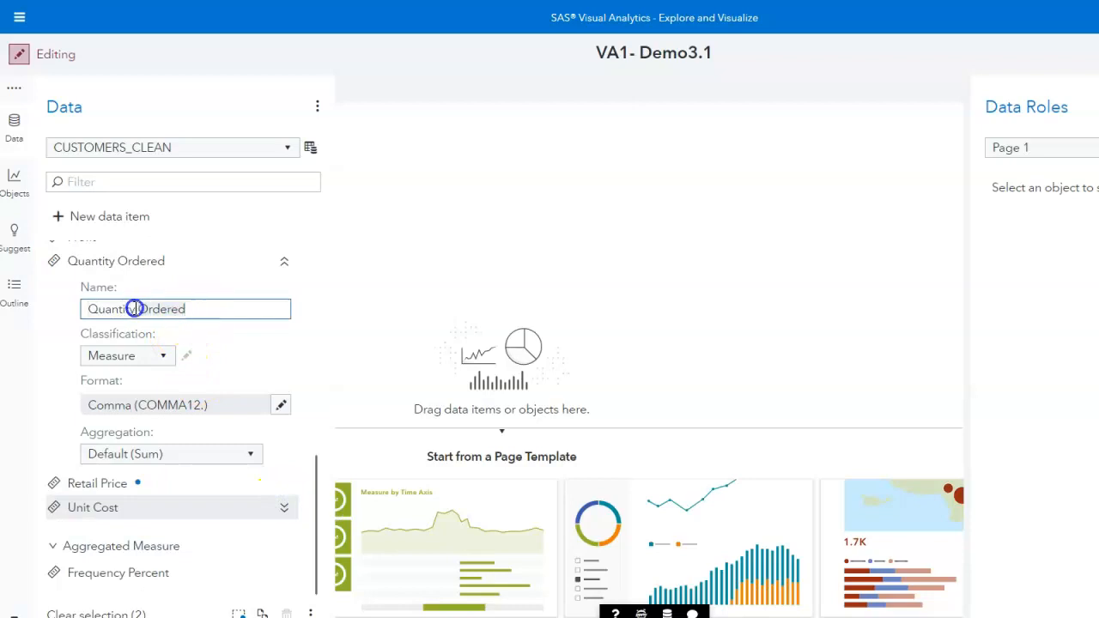
key(BackSpace)
key(BackSpace)
key(BackSpace)
key(BackSpace)
key(BackSpace)
key(BackSpace)
key(BackSpace)
key(BackSpace)
key(Return)
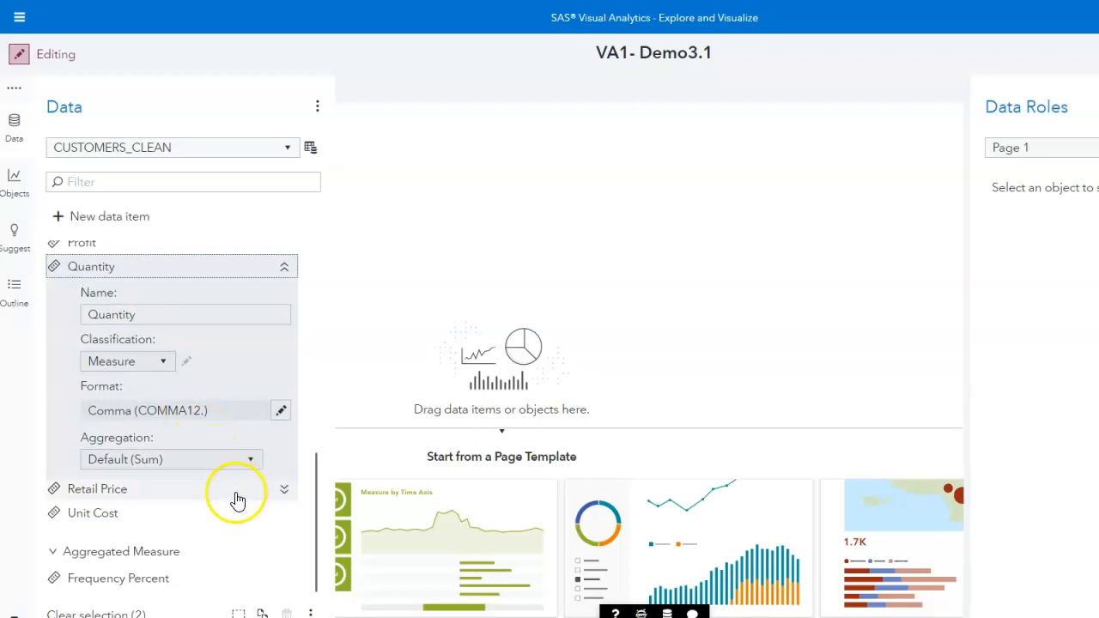
Rename the Retail Price measure to Total Revenue and collapse the open measure properties.
click(283, 491)
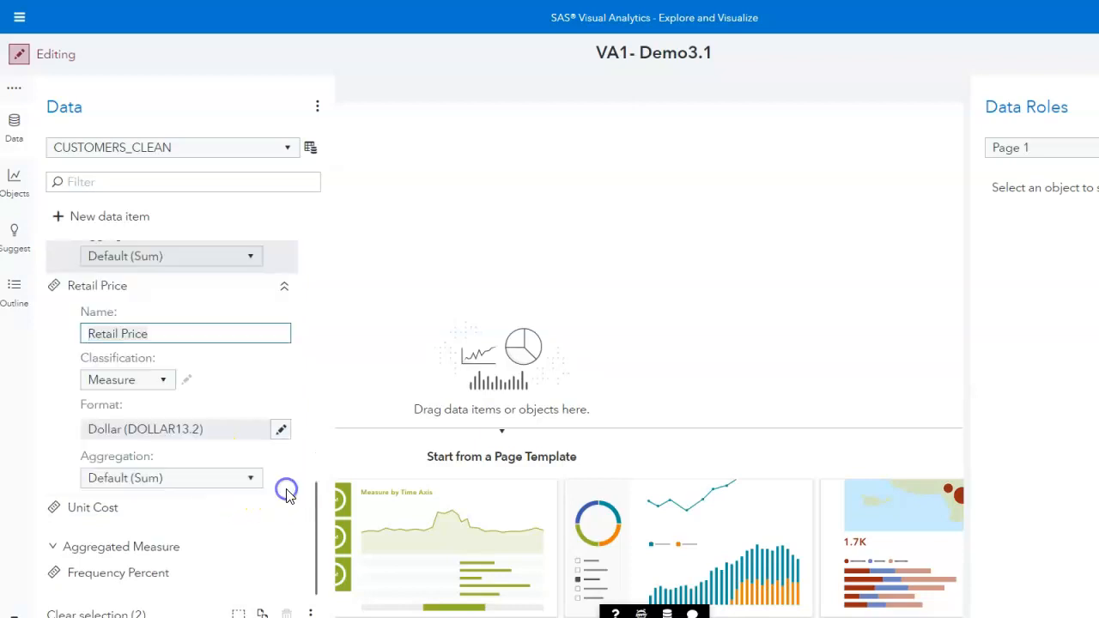
click(162, 334)
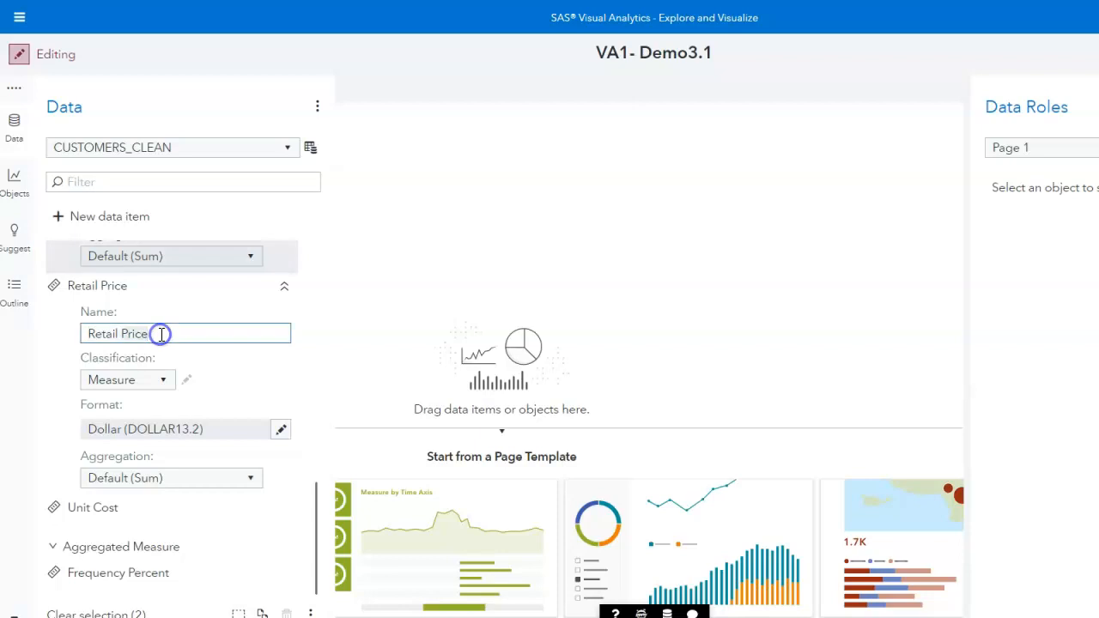
text(Total Revenue)
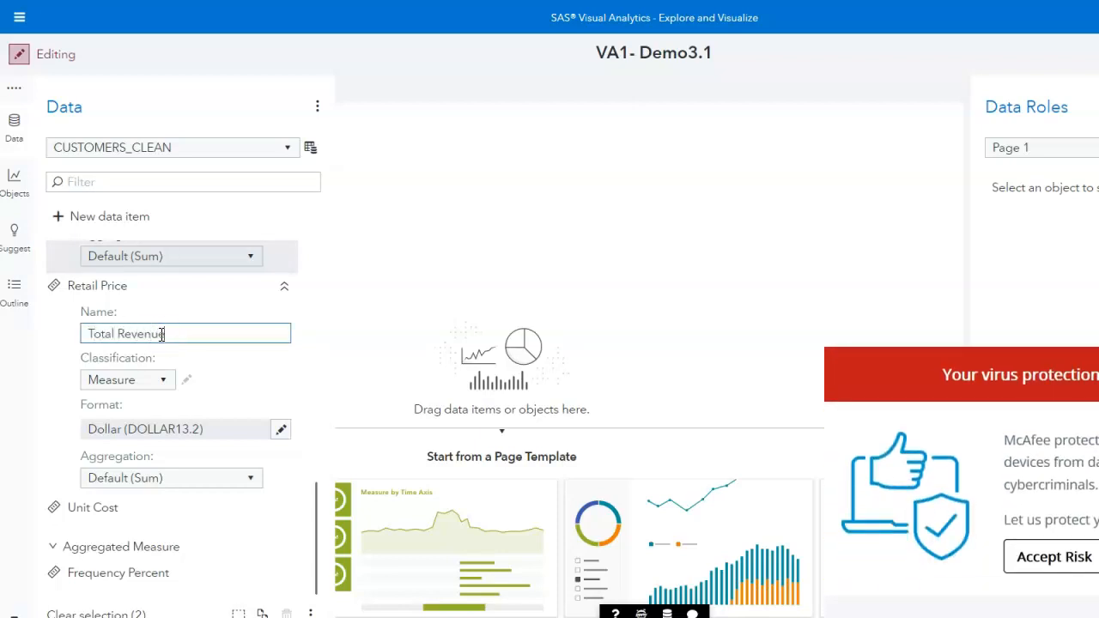
key(Return)
click(581, 363)
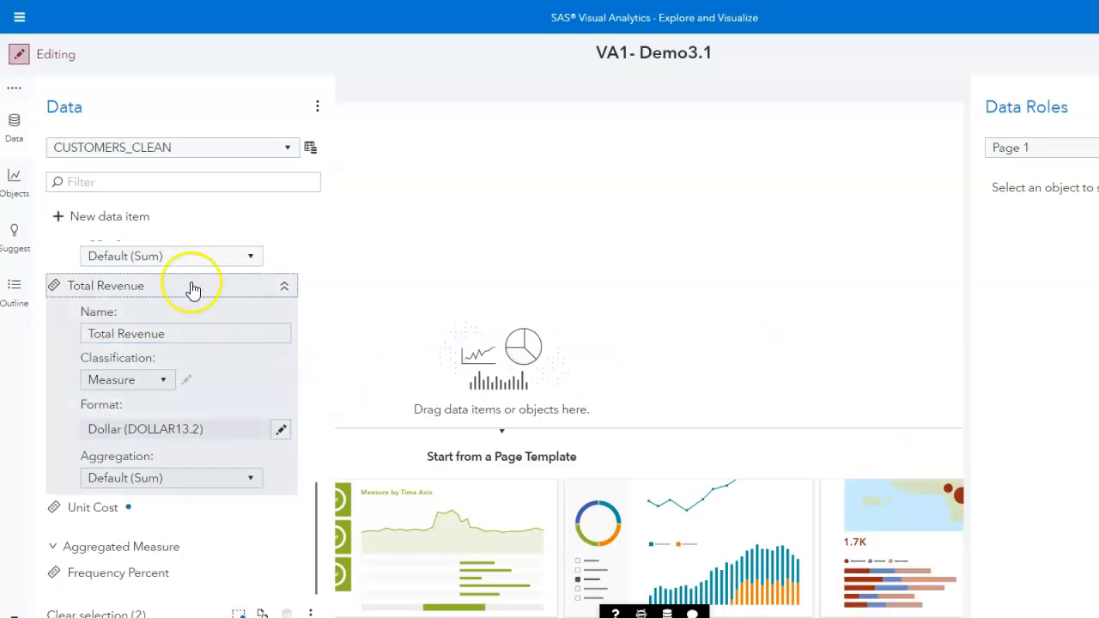
click(284, 288)
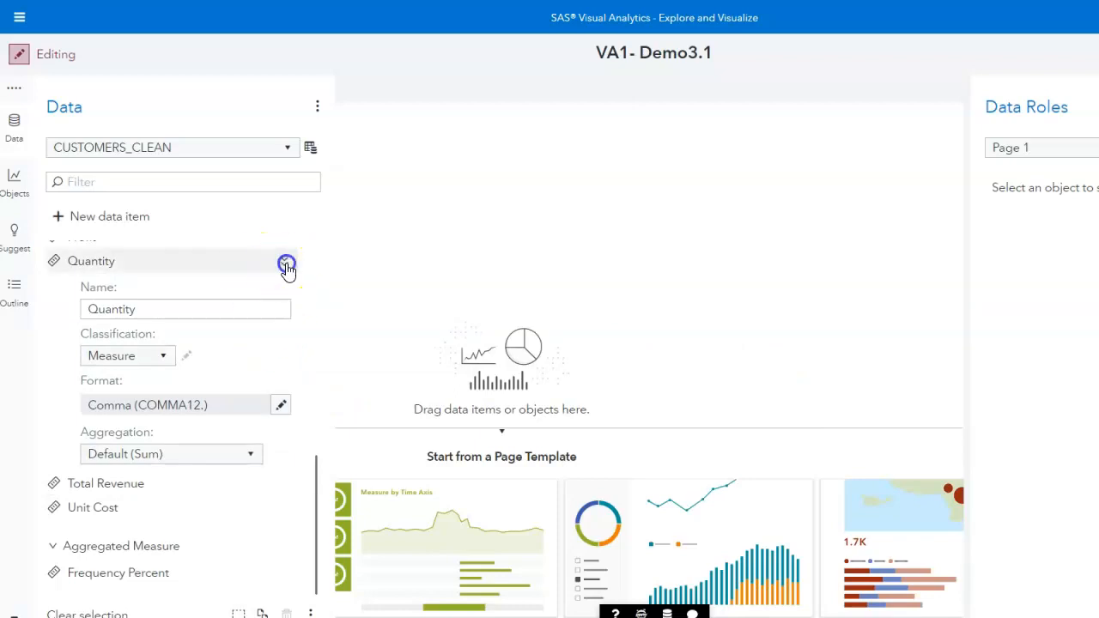
click(286, 265)
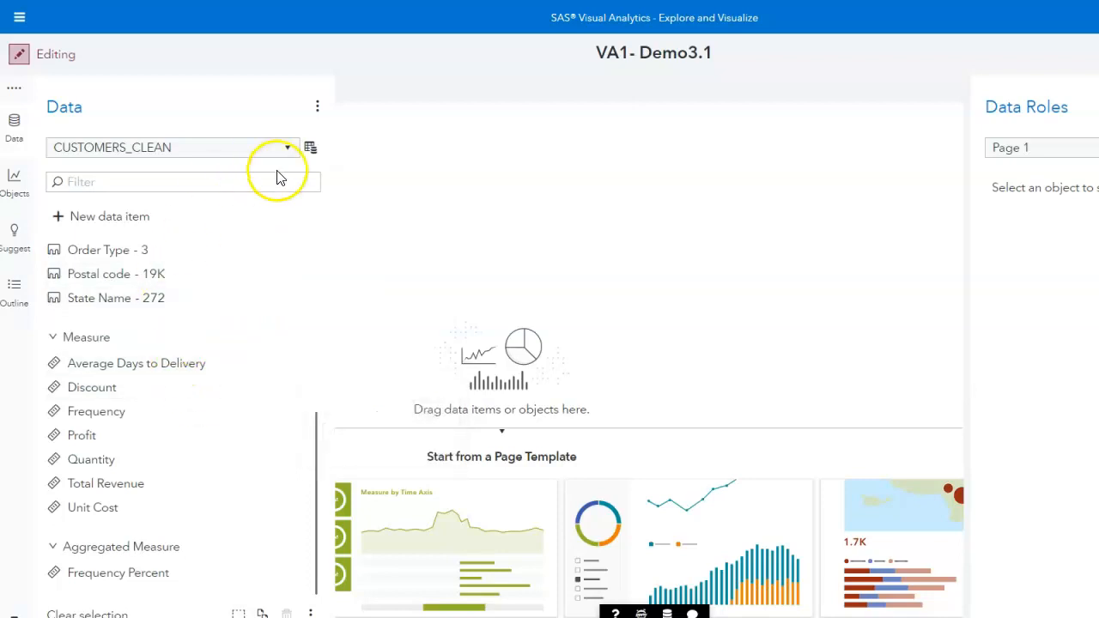
Save the CUSTOMERS_CLEAN changes as a data view with the description "Modified data item properties (renamed, changed formats, changed aggregation)".
click(311, 149)
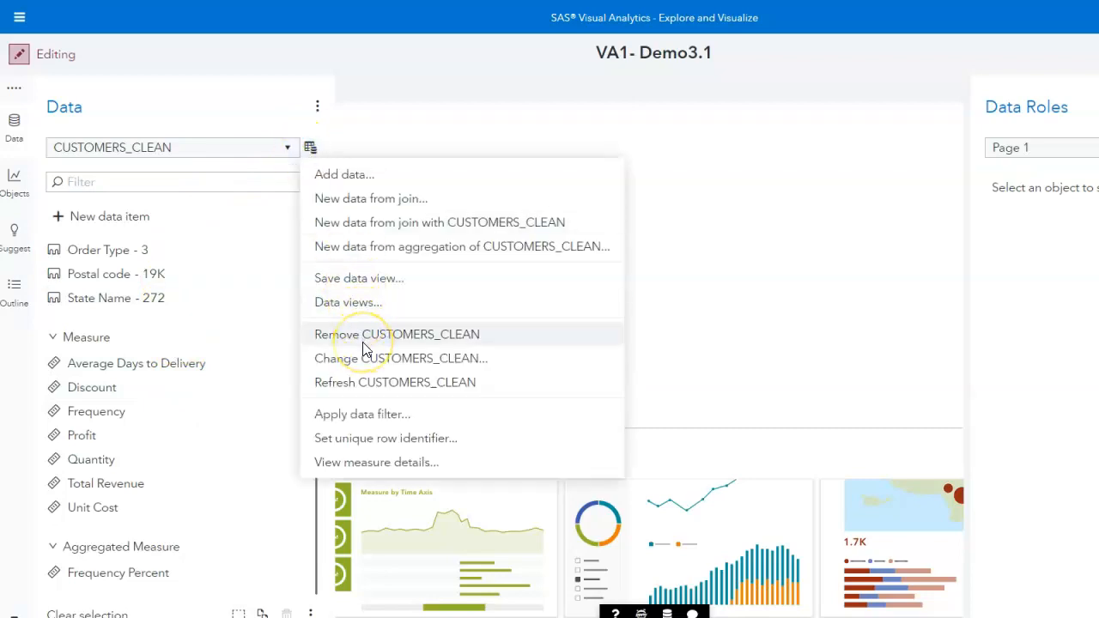
click(369, 279)
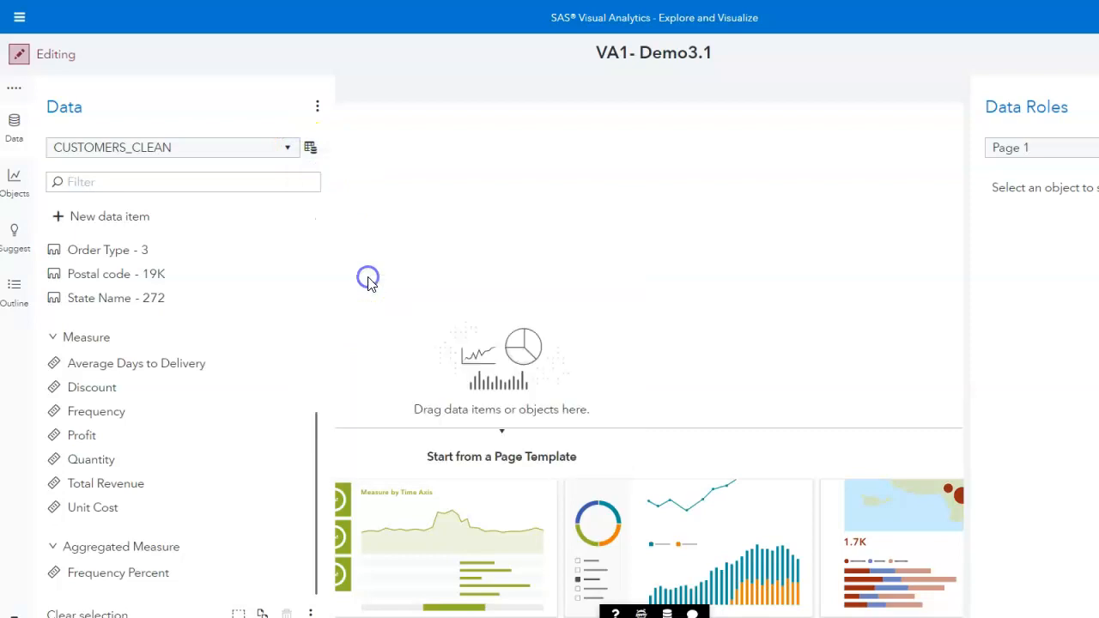
click(516, 373)
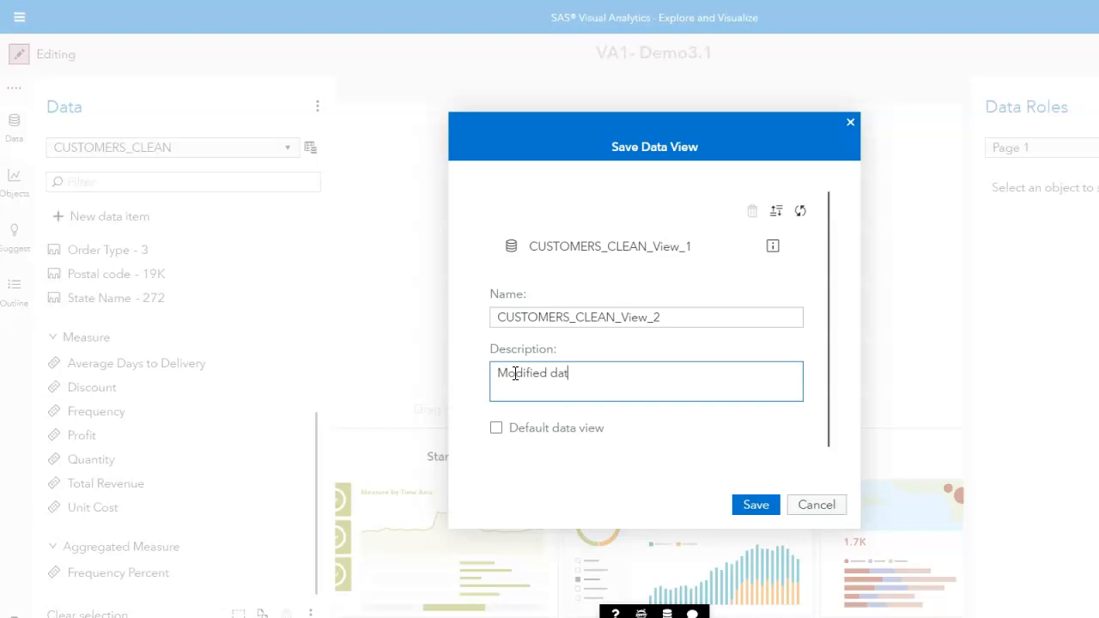
text(em properties (ren)
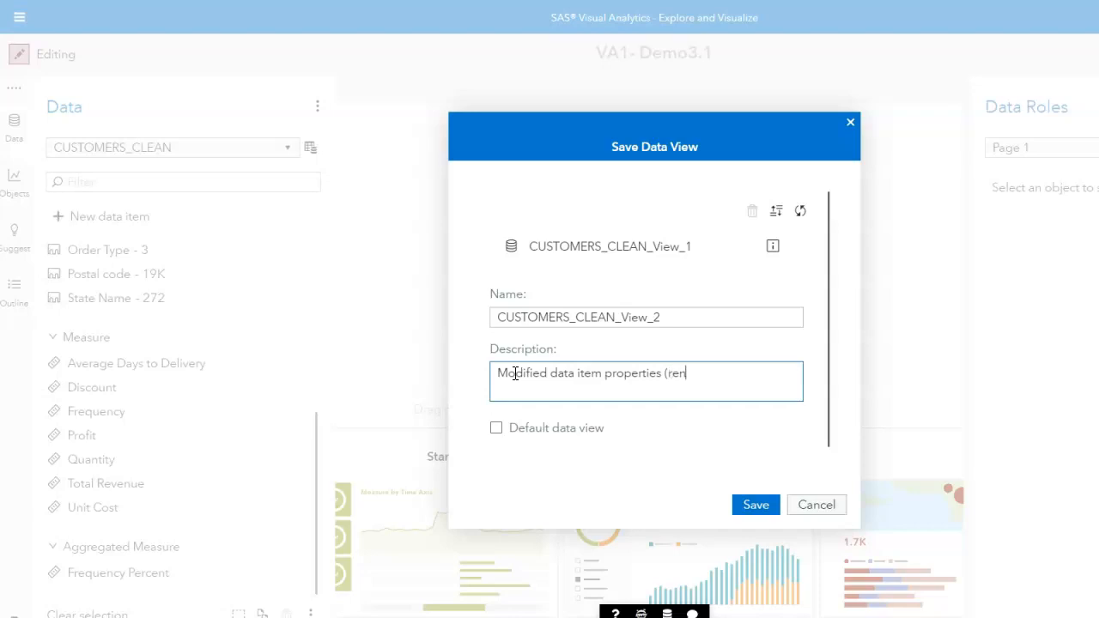
text(gne)
text(d formats, changed aggregation)
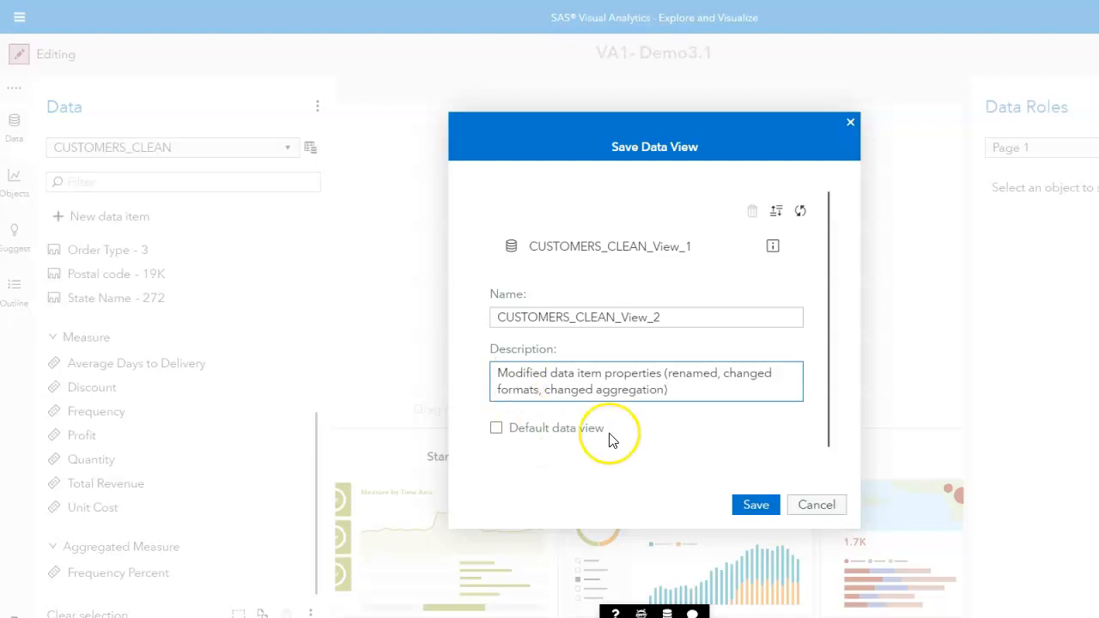
click(753, 510)
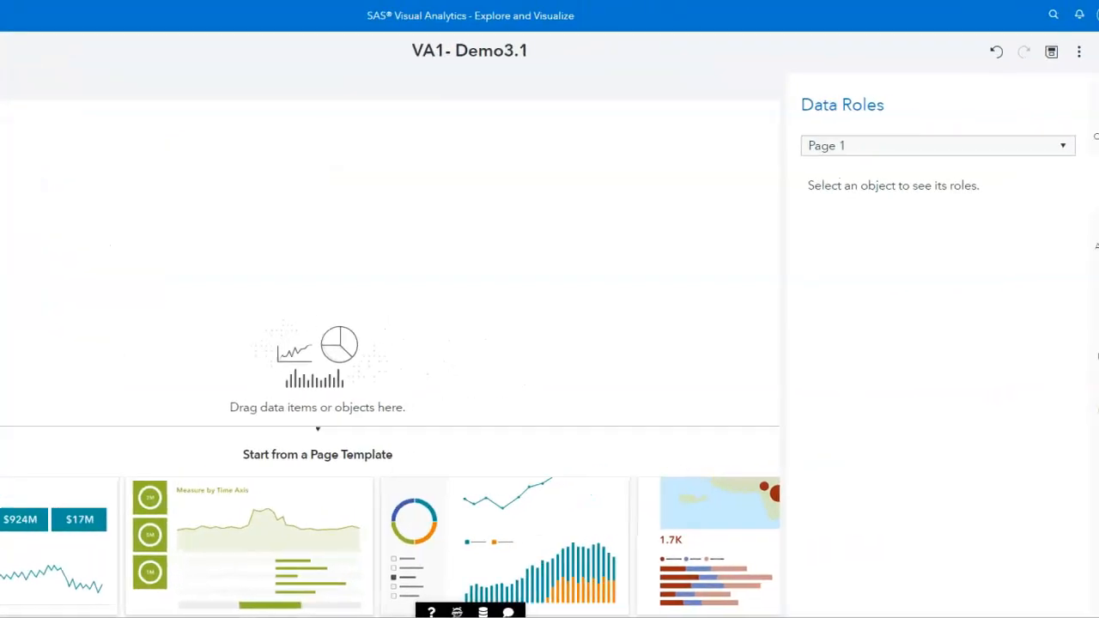
Close the VA1- Demo3.1 report without saving it.
click(1079, 52)
click(878, 201)
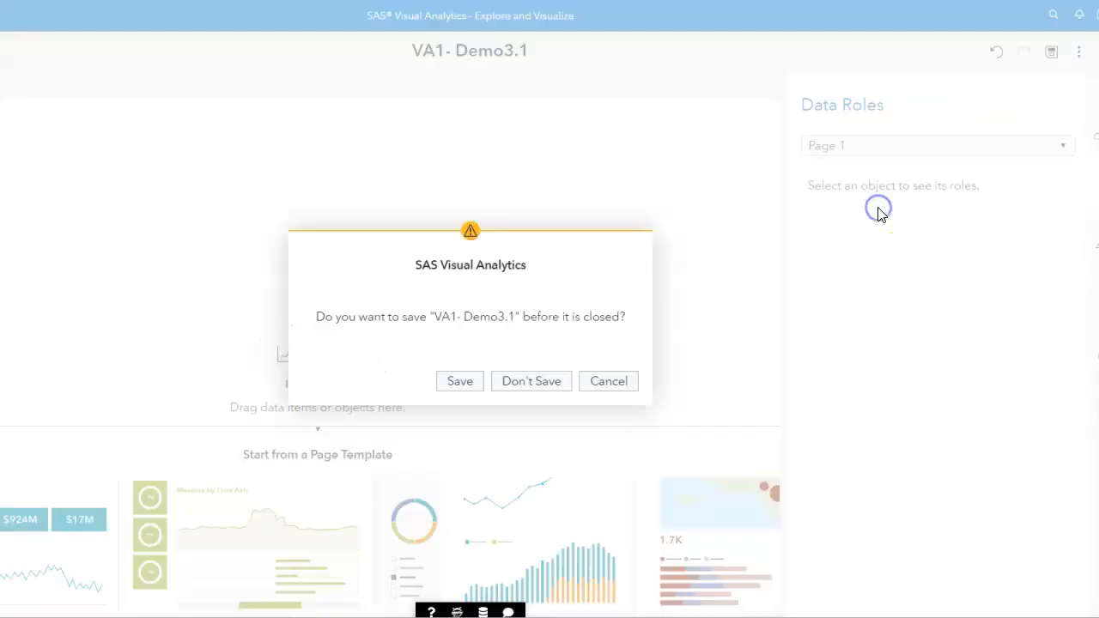
click(528, 389)
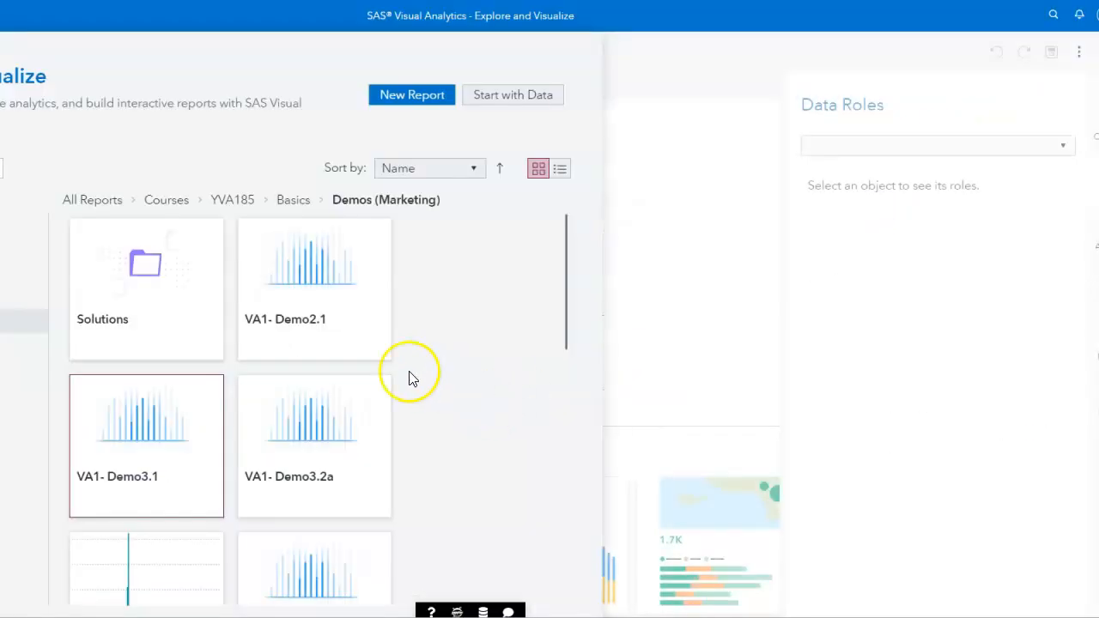
Open the VA1- Practice3.1 report from the Basics > Practices (HR) folder, declining its autosaved version.
click(301, 204)
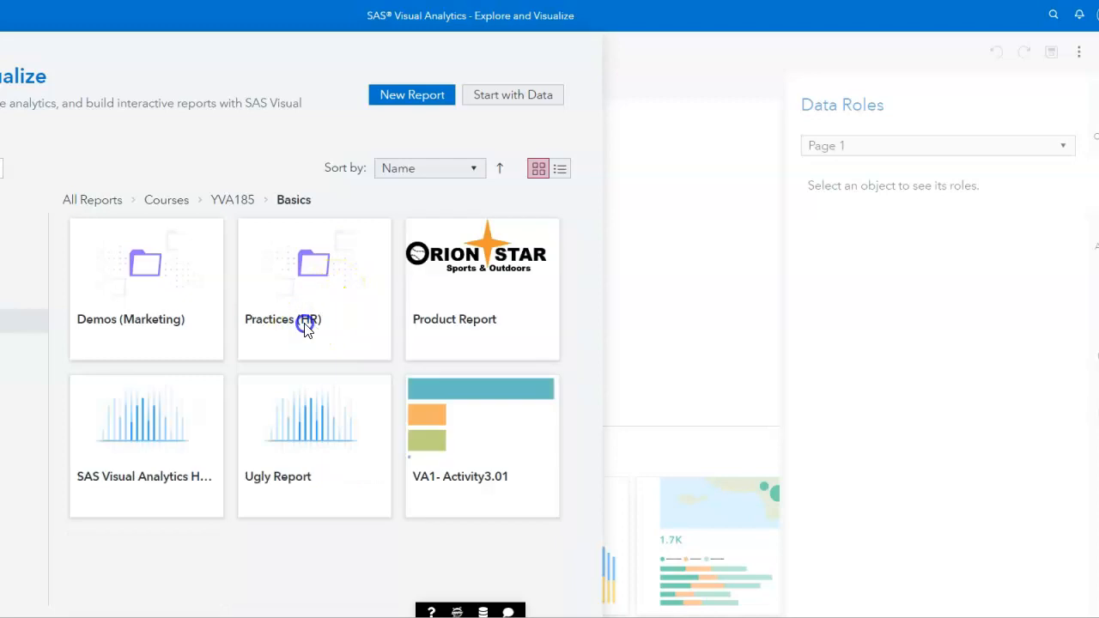
click(307, 331)
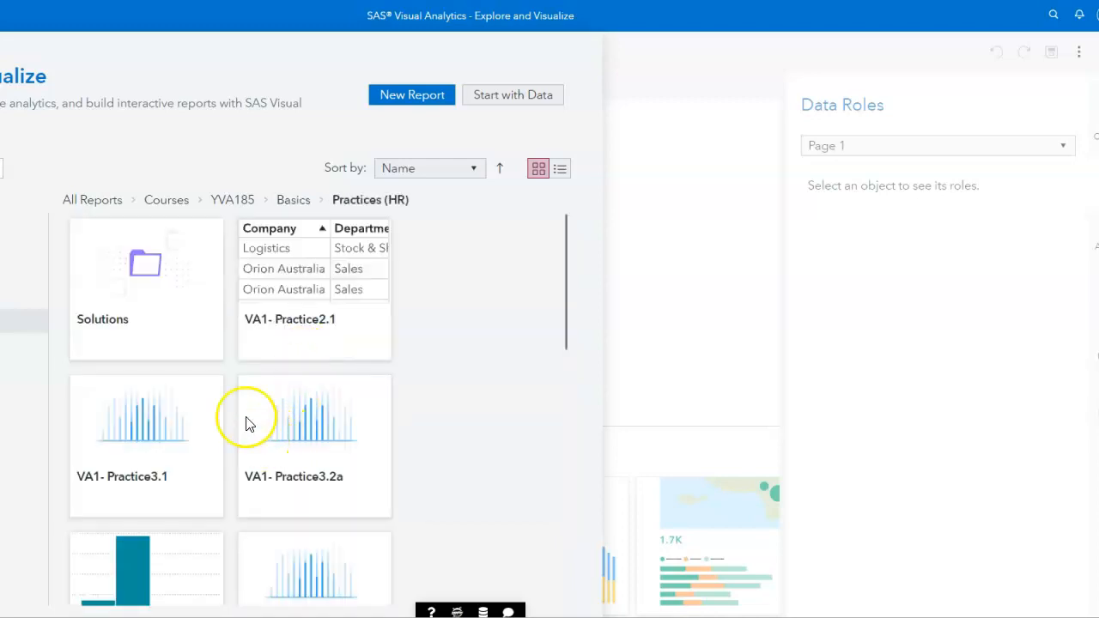
click(154, 440)
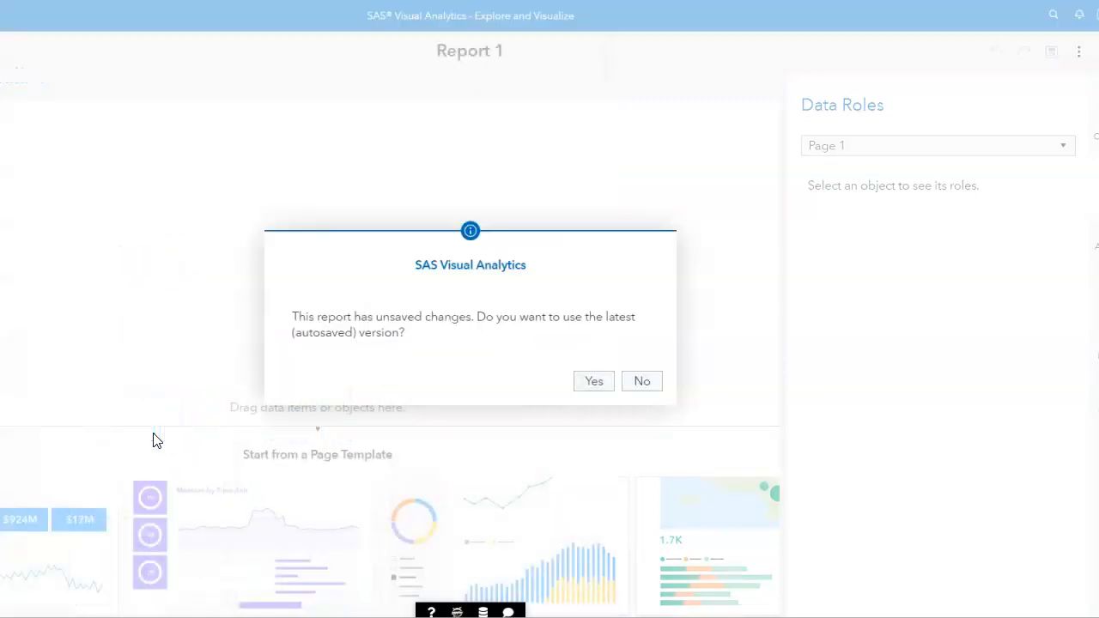
click(638, 382)
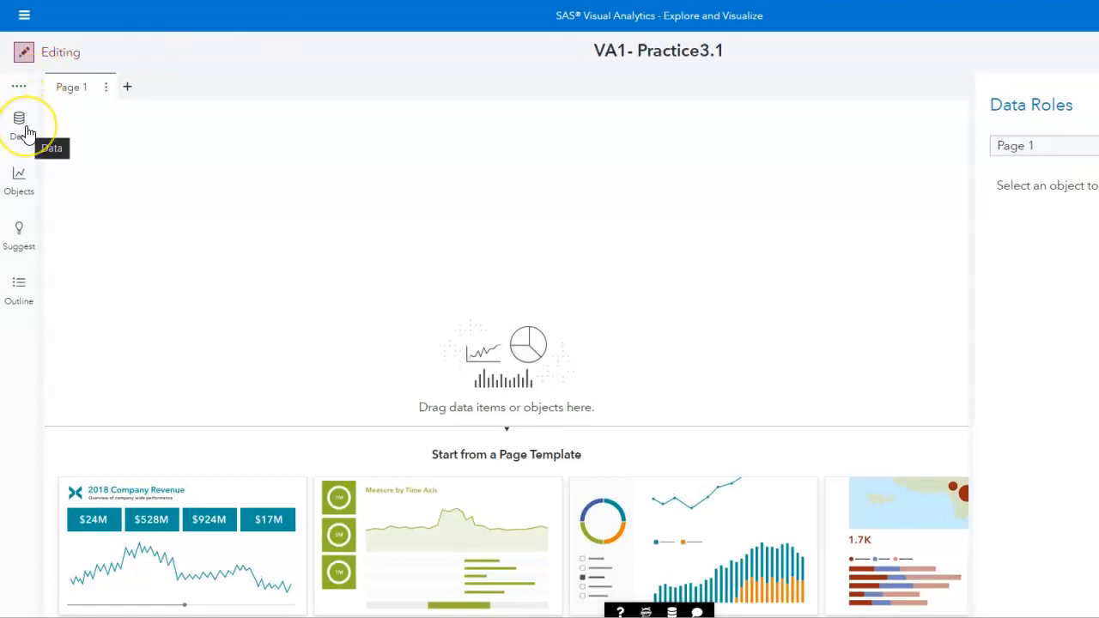
Change the classification of the Manager at 1. level data item in EMPLOYEES_CLEAN to Category.
click(21, 124)
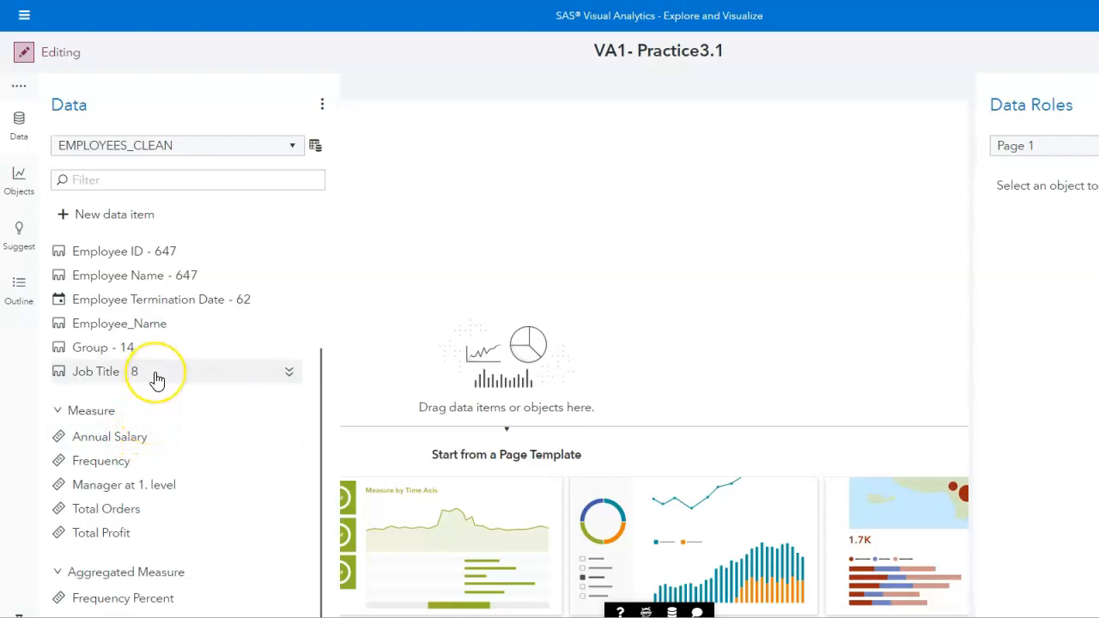
scroll(154, 375, up, 4)
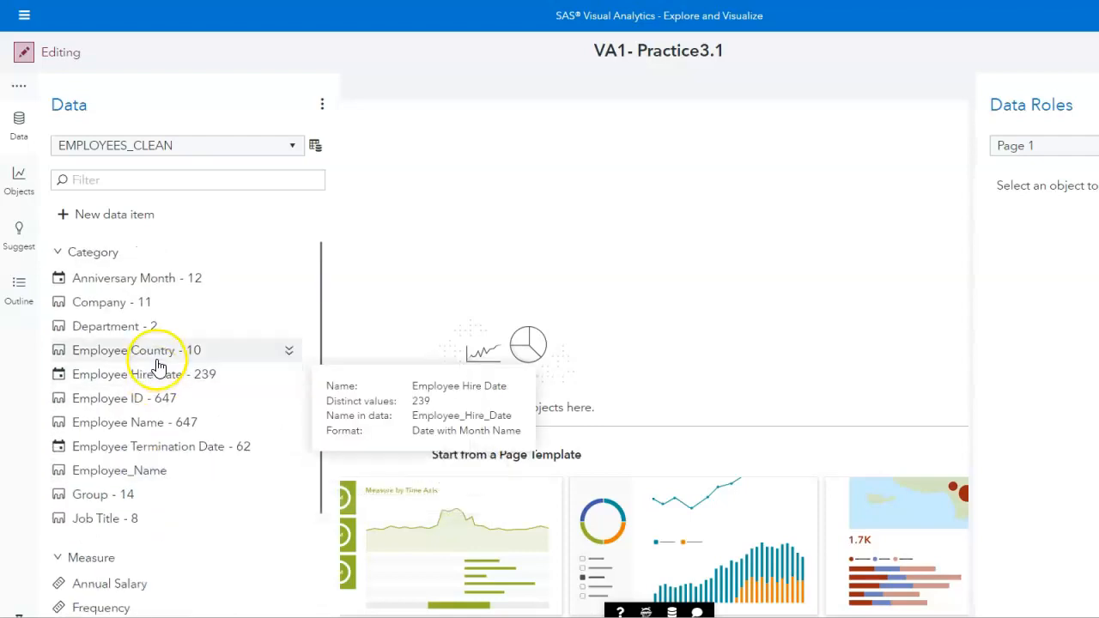
scroll(155, 393, down, 2)
scroll(155, 393, down, 1)
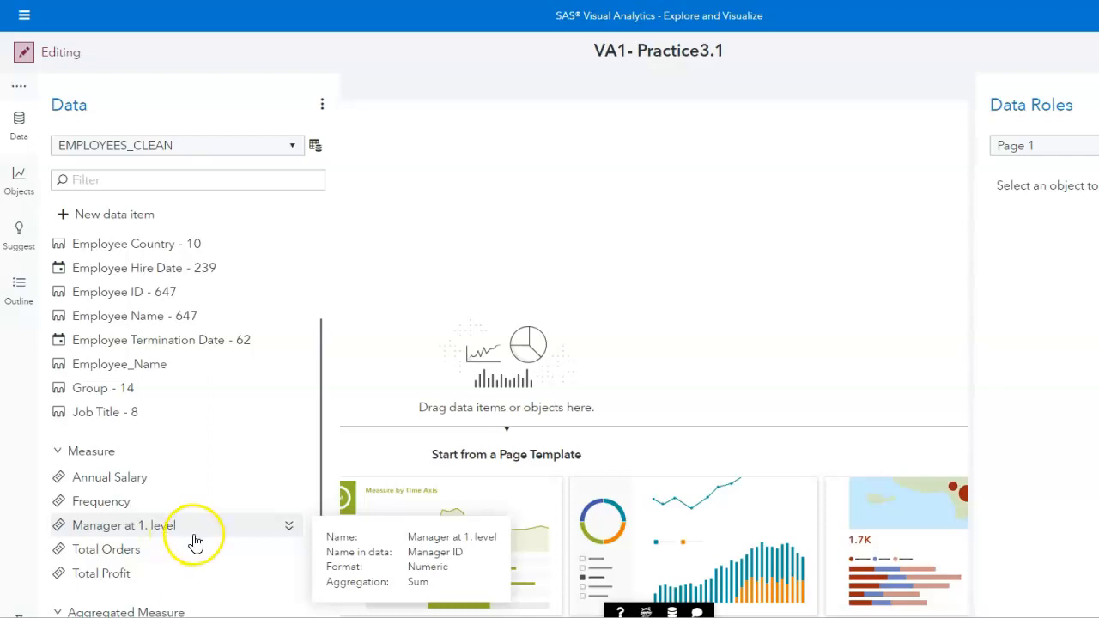
click(289, 525)
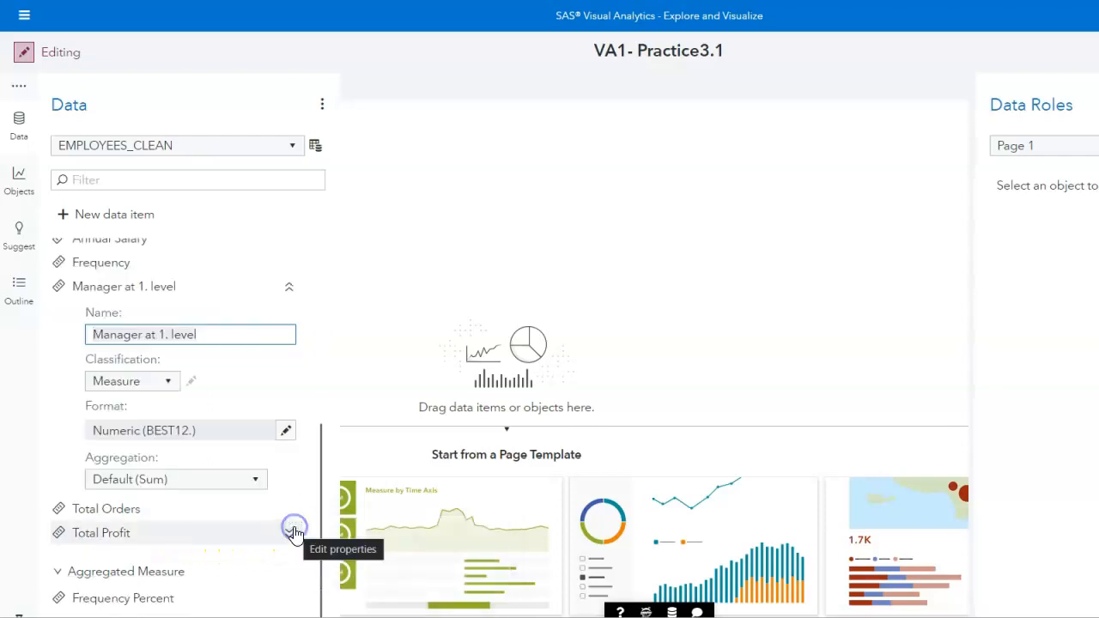
click(167, 385)
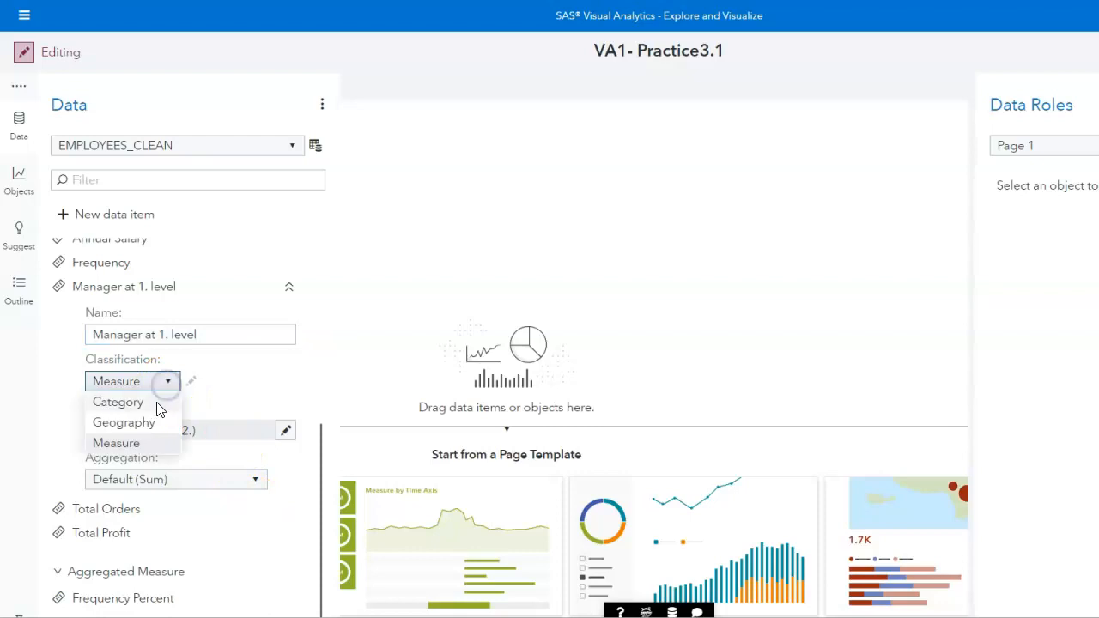
click(153, 401)
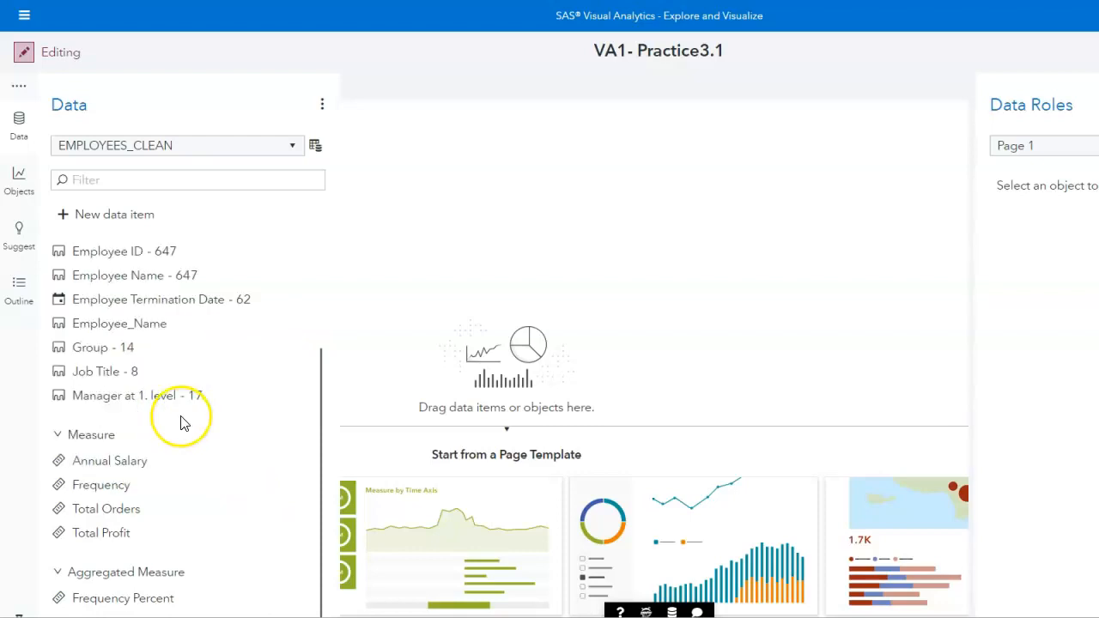
Set the Dollar format of the Annual Salary measure to 2 decimals.
mouse_move(226, 467)
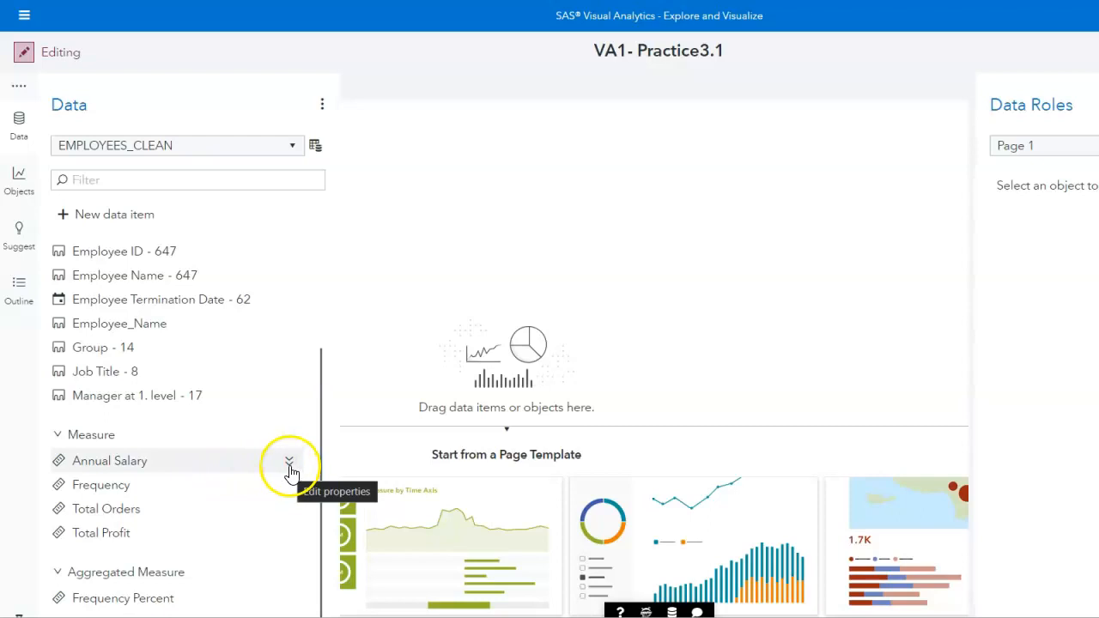
click(287, 462)
click(285, 407)
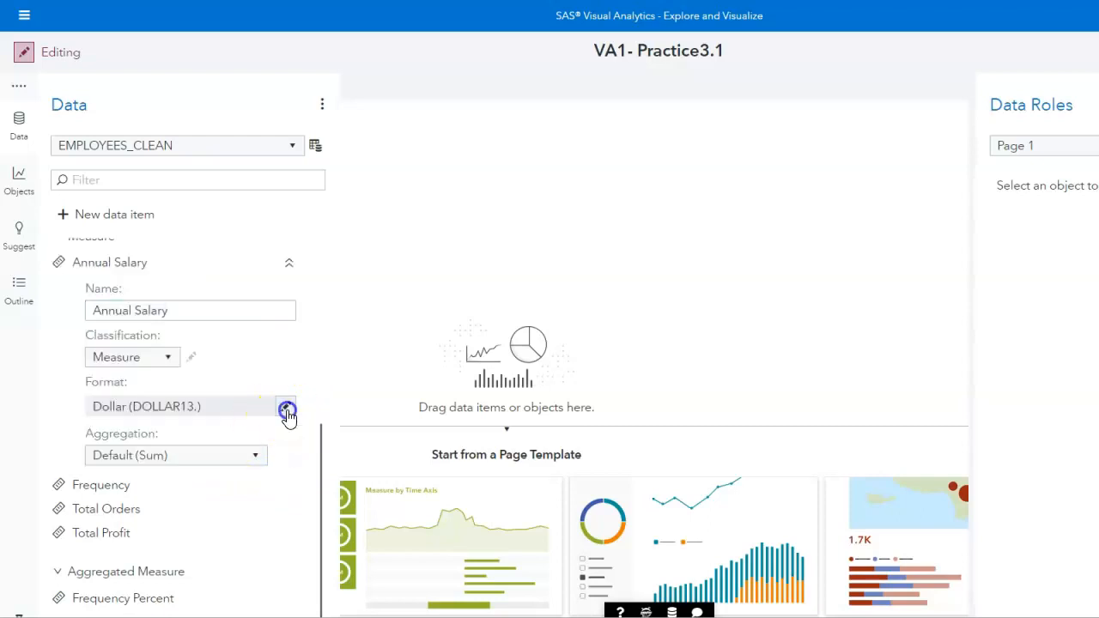
click(646, 483)
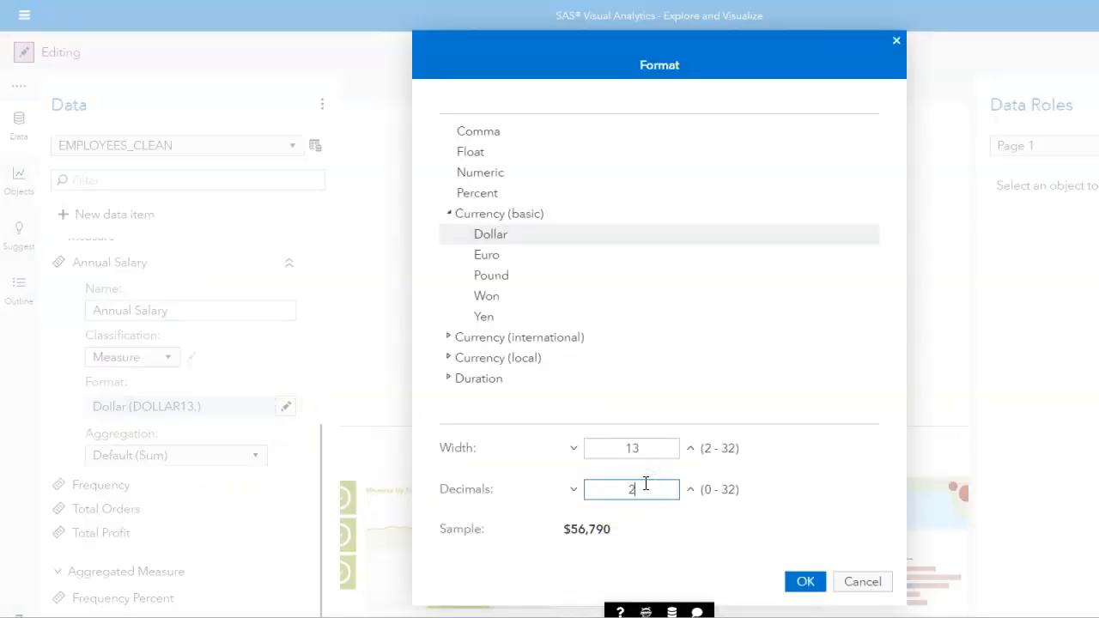
click(805, 584)
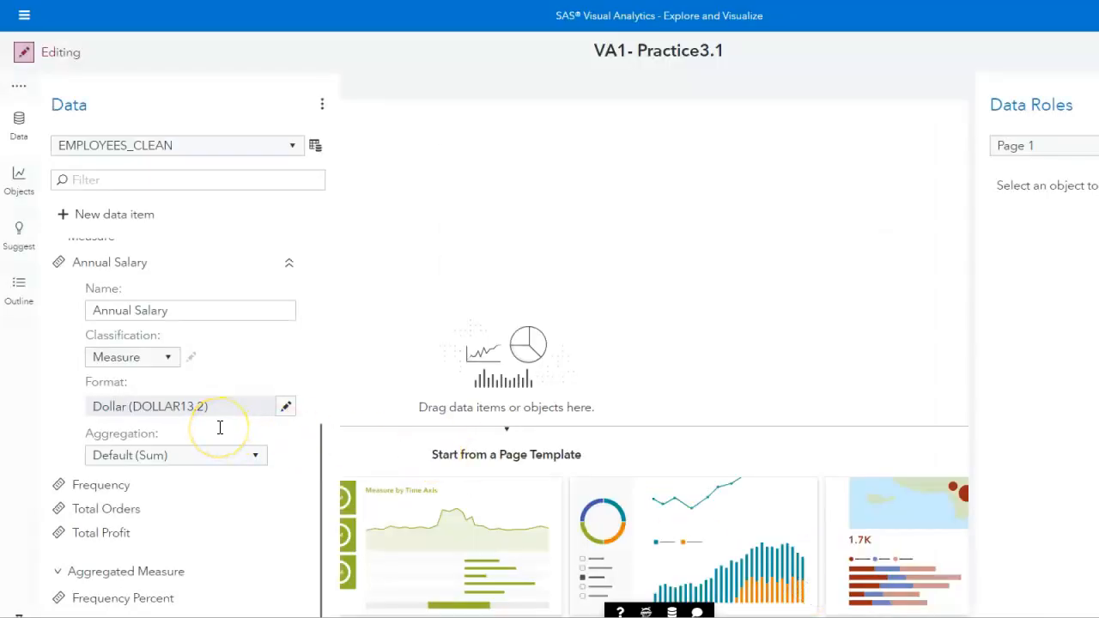
click(288, 263)
Rename the Employee ID data item to ID.
click(286, 260)
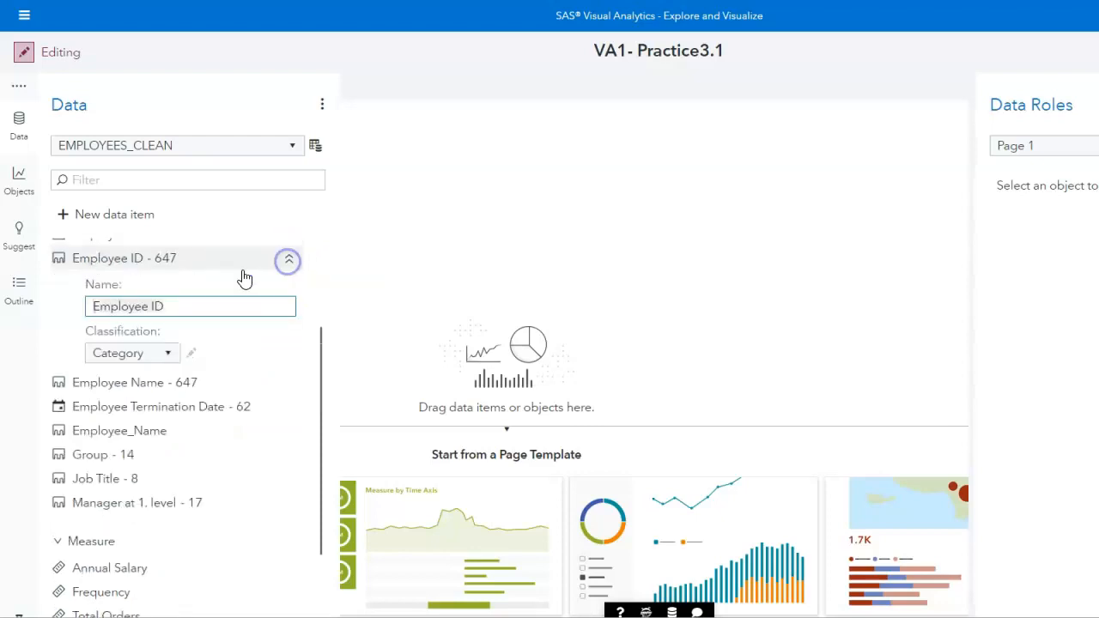
click(151, 306)
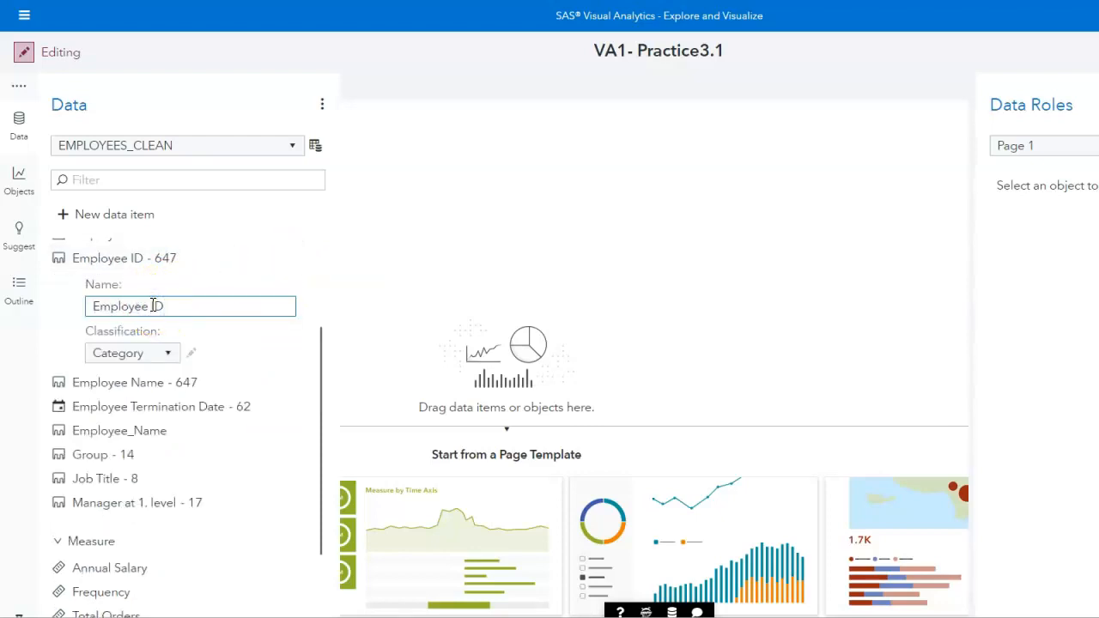
key(BackSpace)
key(Return)
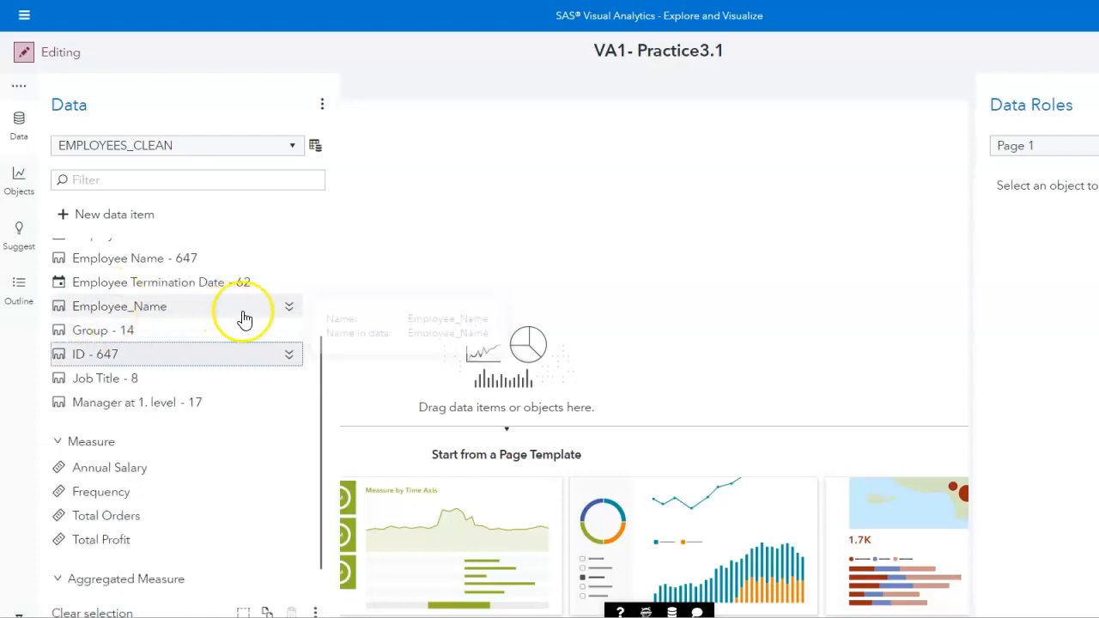
Rename the Employee_Name data item to Name.
click(289, 310)
click(157, 354)
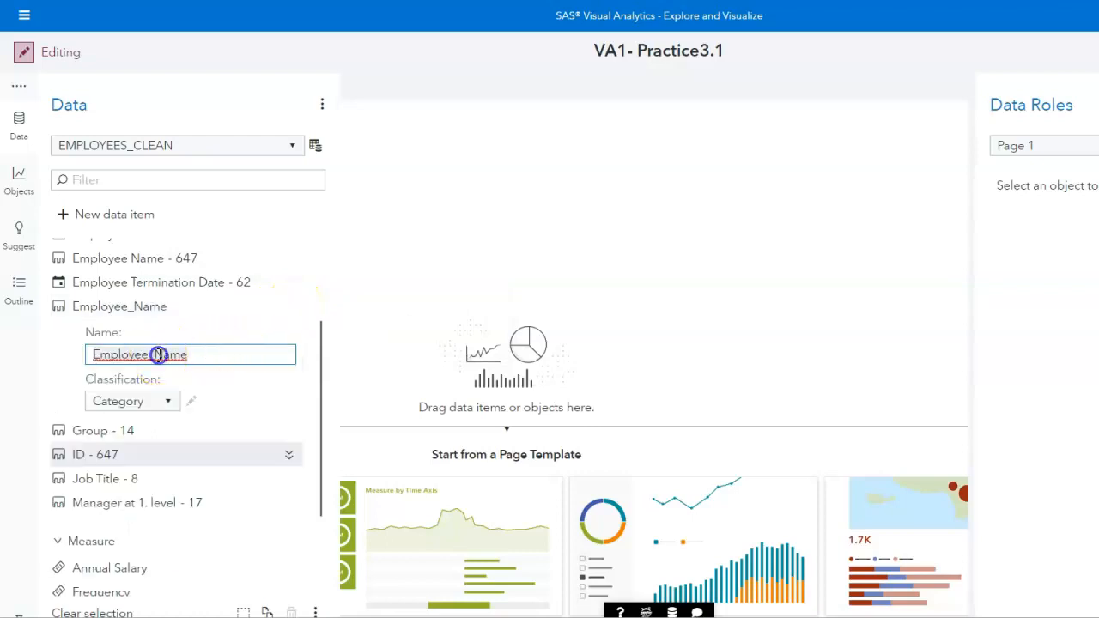
drag(151, 357, 27, 359)
key(BackSpace)
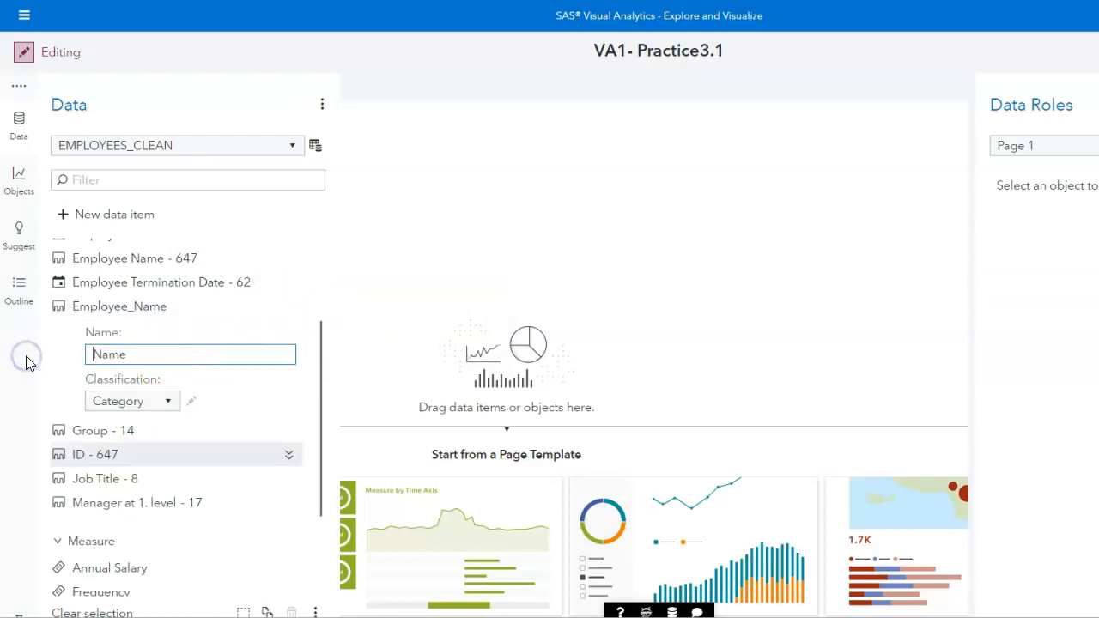
key(Return)
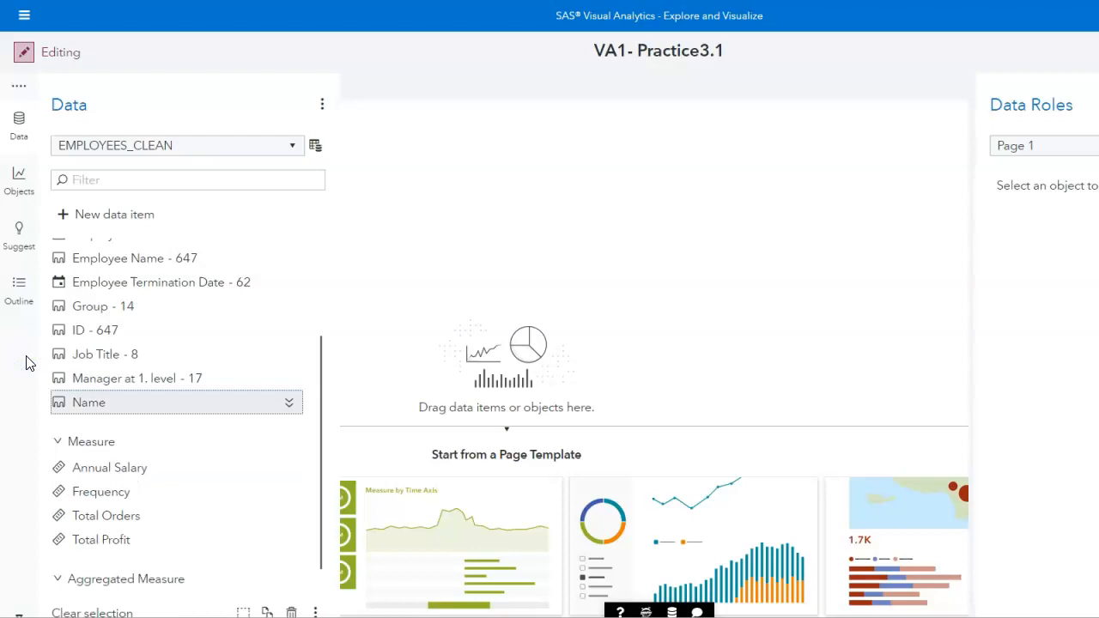
scroll(179, 437, down, 1)
scroll(179, 438, up, 3)
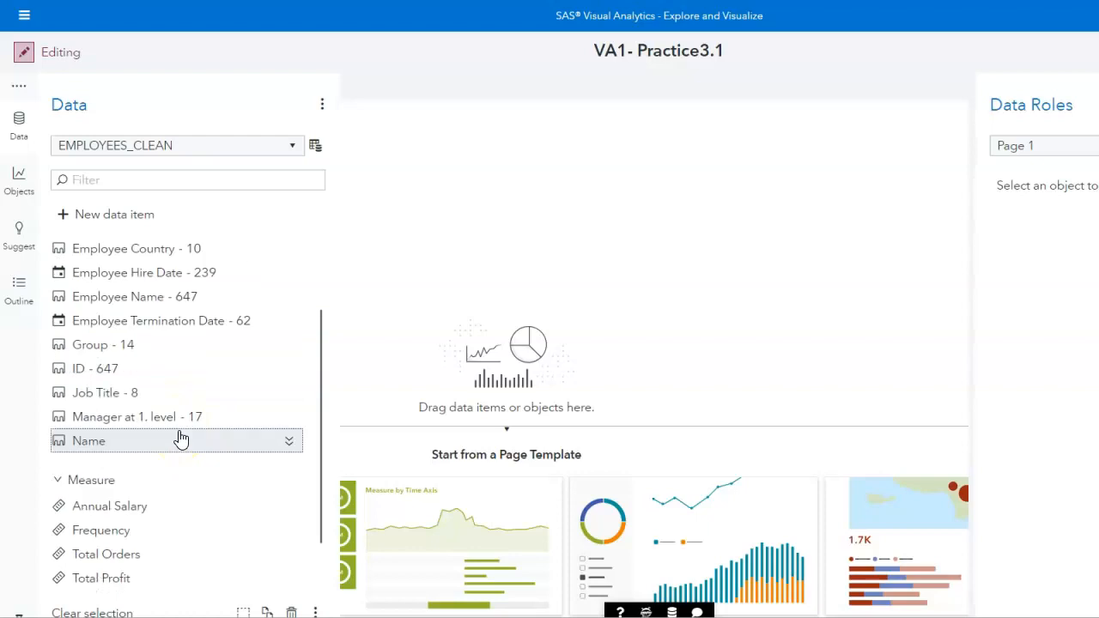
Rename the Manager at 1. level data item to Manager ID.
click(291, 455)
click(209, 489)
drag(210, 490, 154, 495)
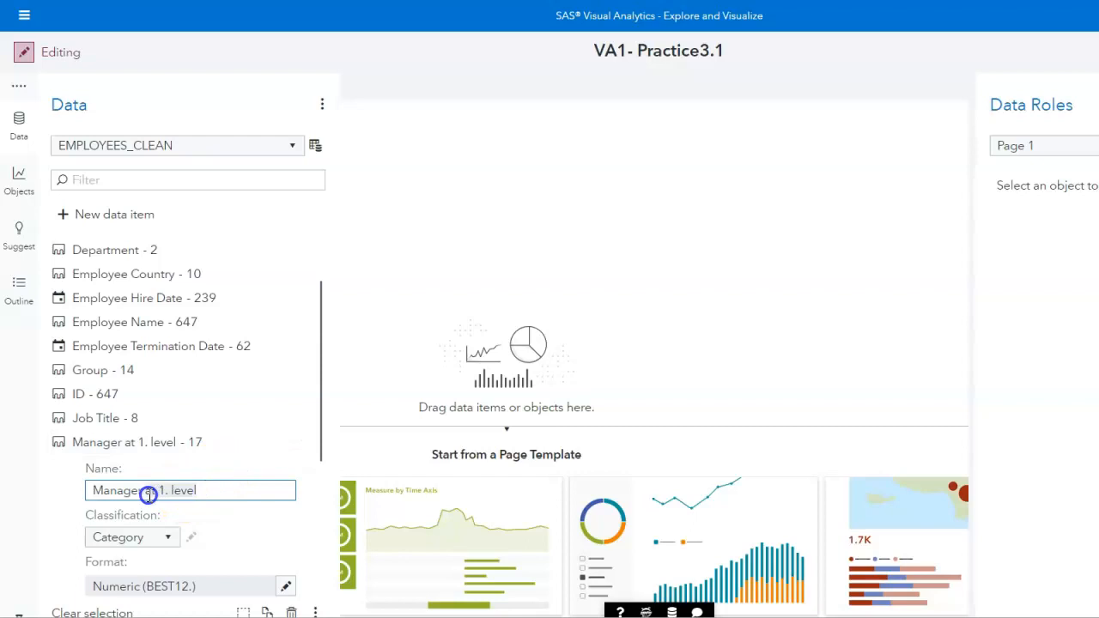
text(ID)
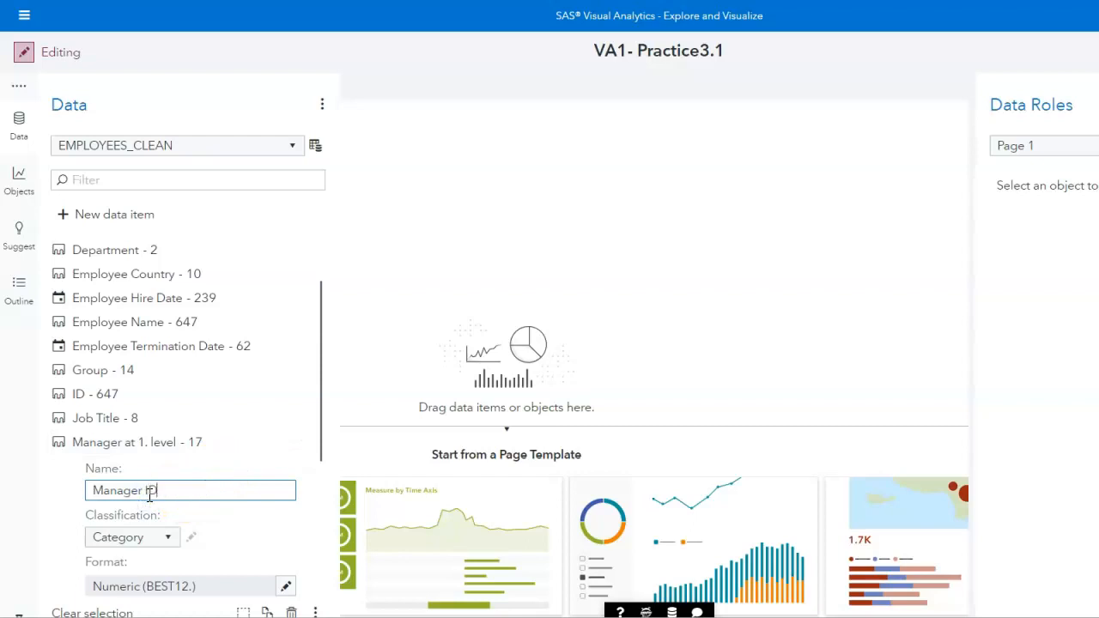
key(Return)
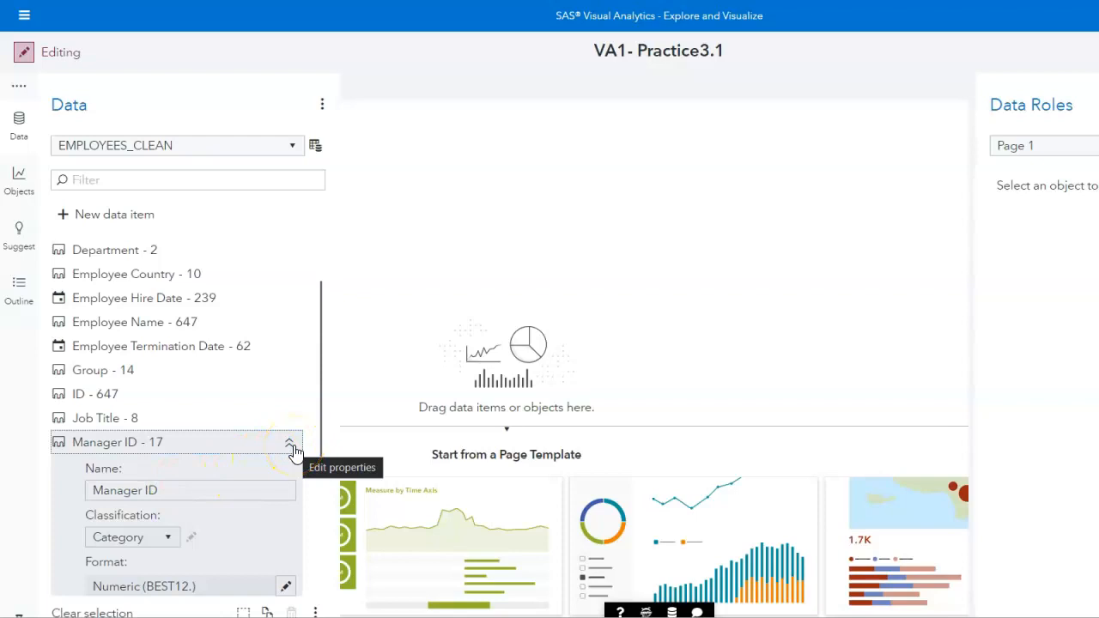
click(293, 451)
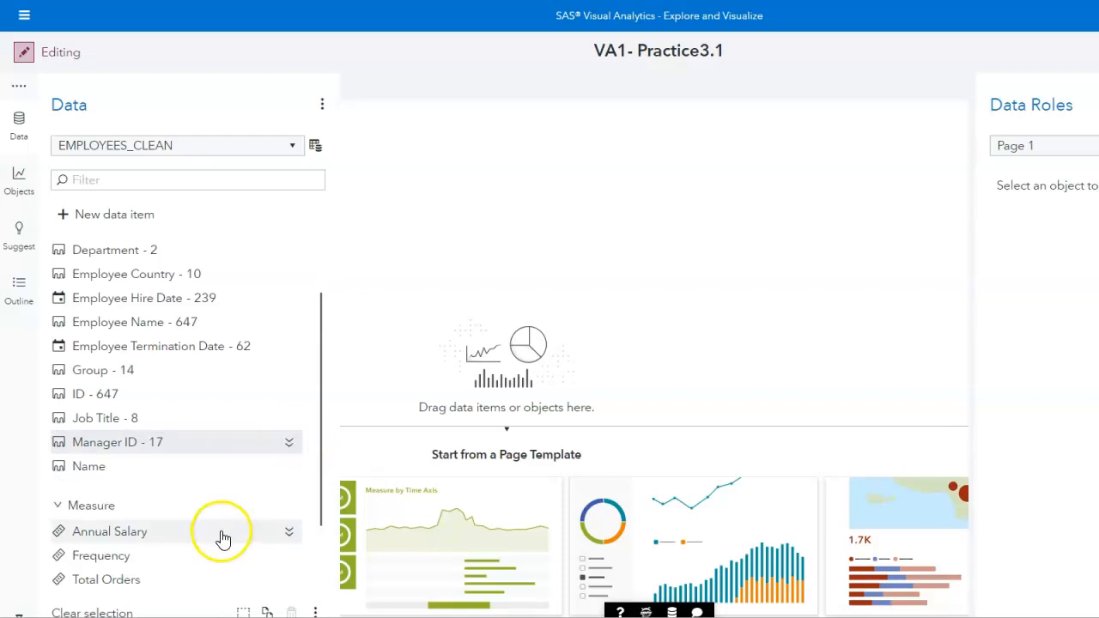
Rename the Frequency measure to Number of Employees and refresh the EMPLOYEES_CLEAN data source.
scroll(262, 575, down, 1)
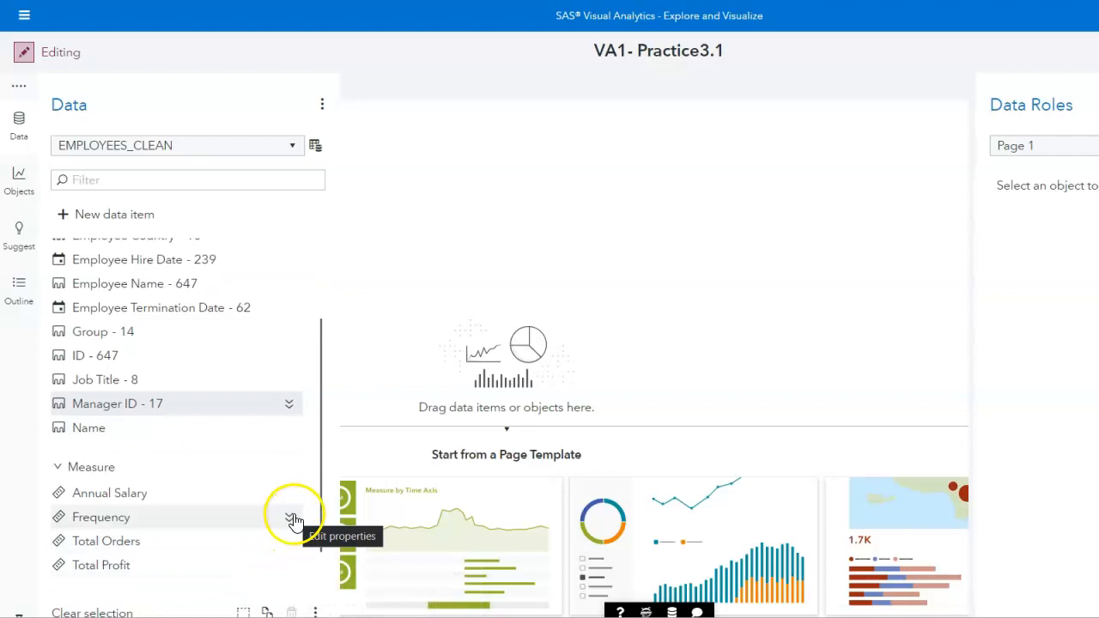
click(289, 521)
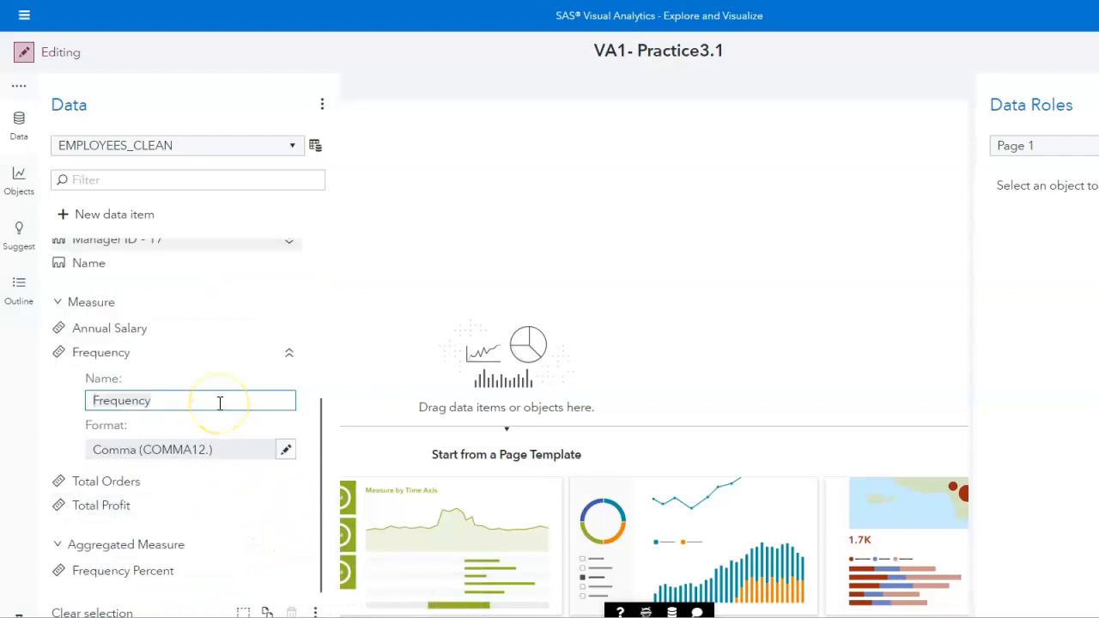
text(Number of E)
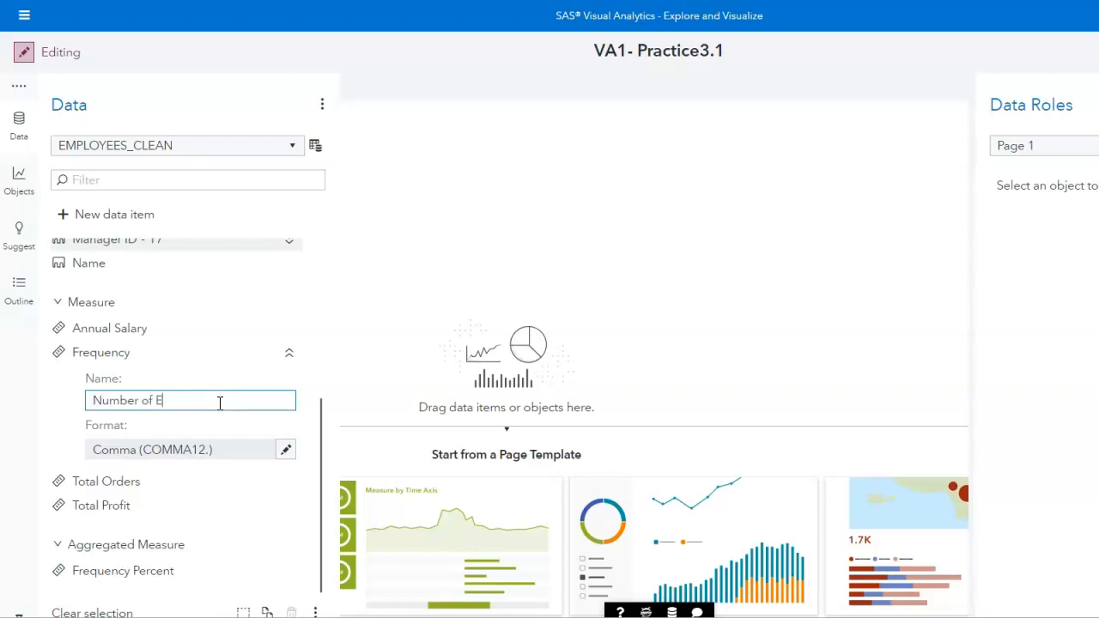
text(mployees)
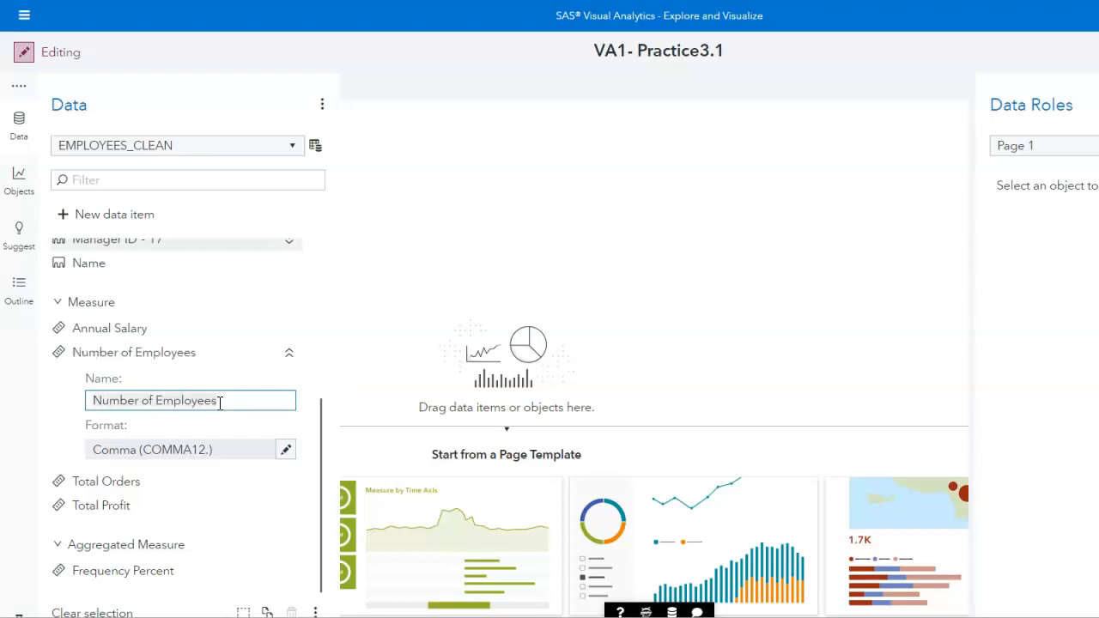
key(Return)
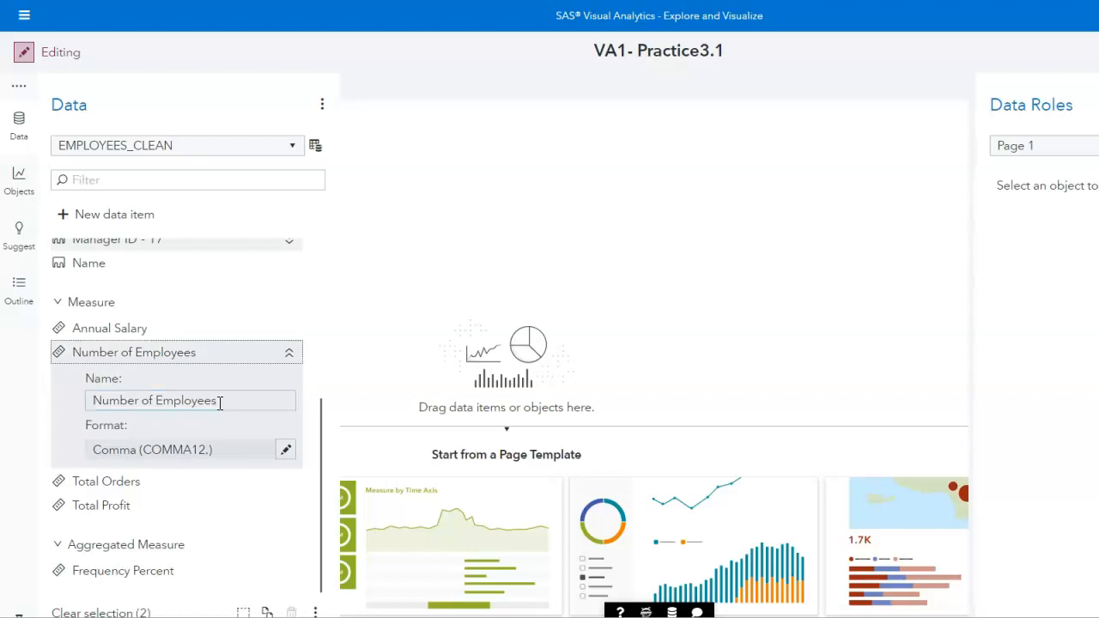
click(290, 357)
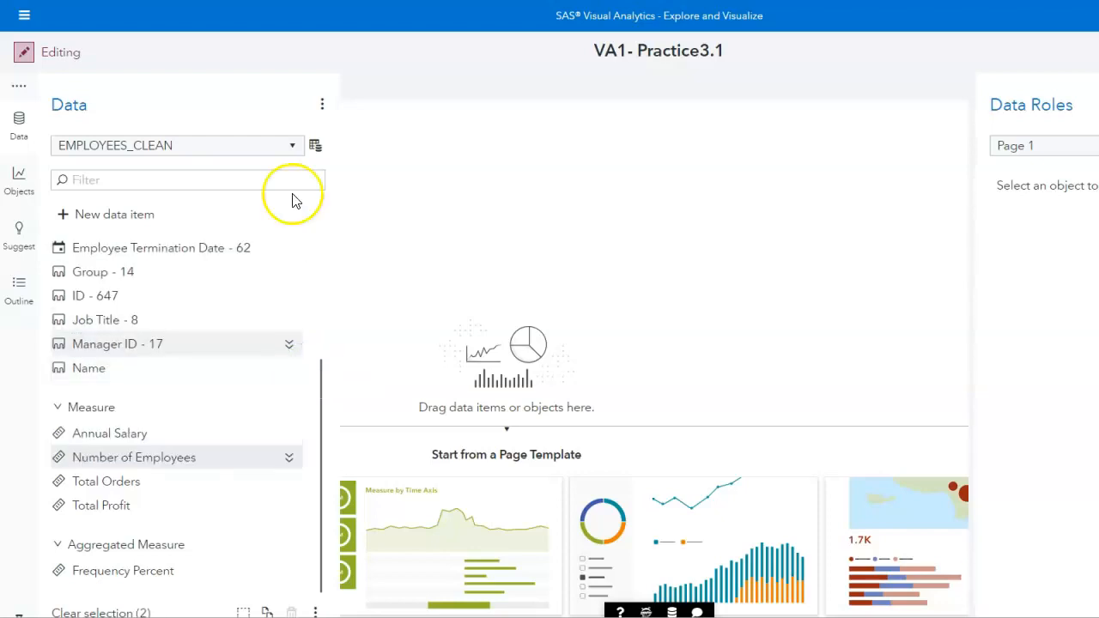
click(323, 149)
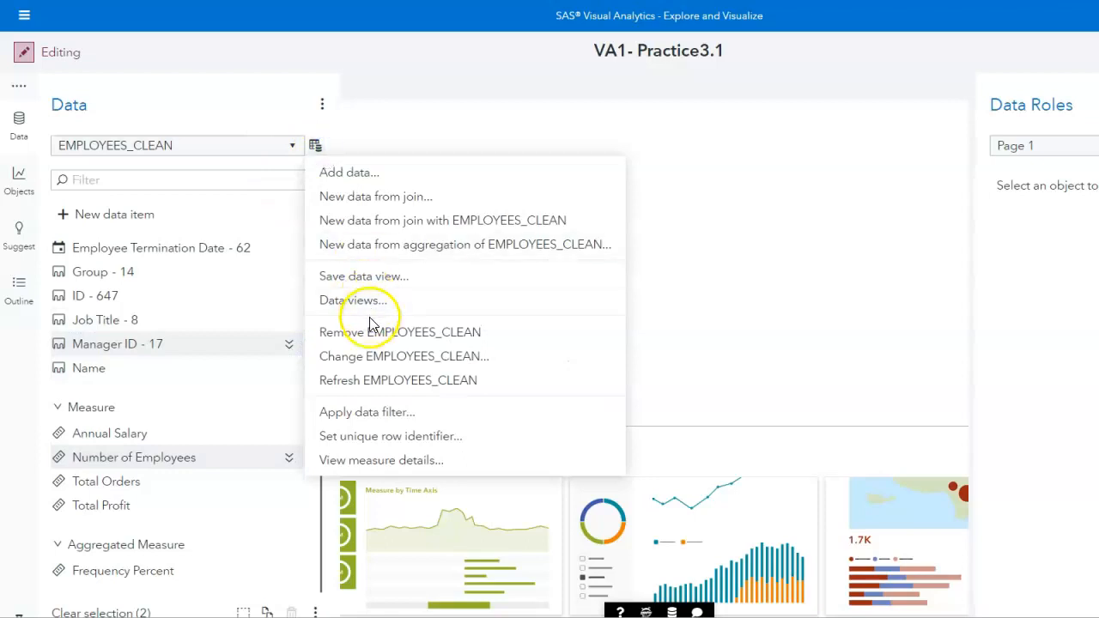
click(365, 379)
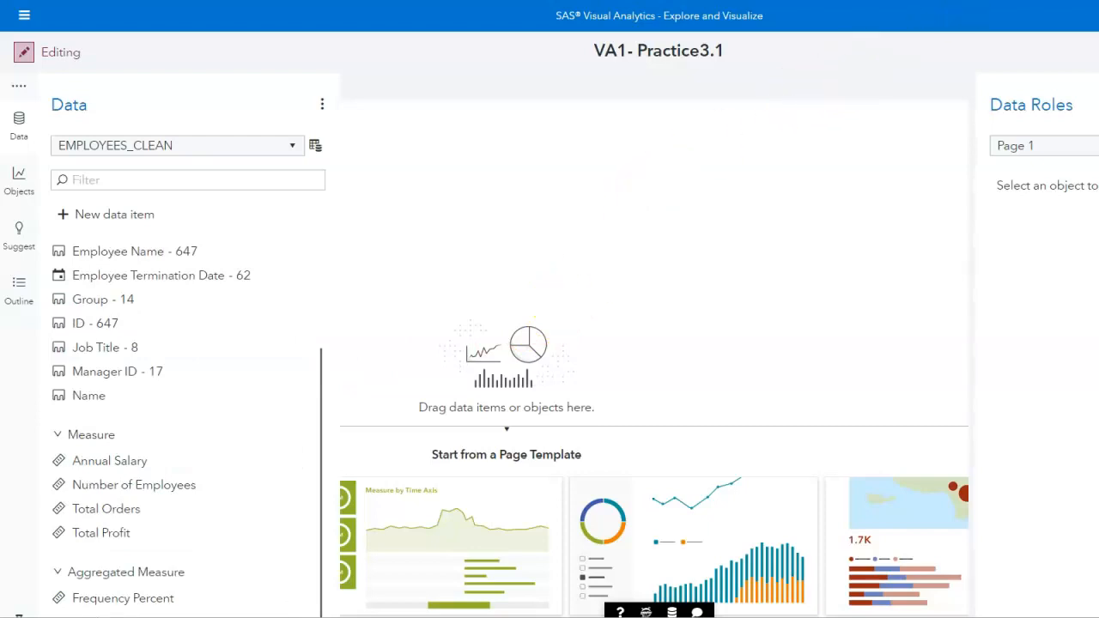
Review the default titles for new objects in the SAS Visual Analytics general settings, leaving them as they are.
click(1076, 21)
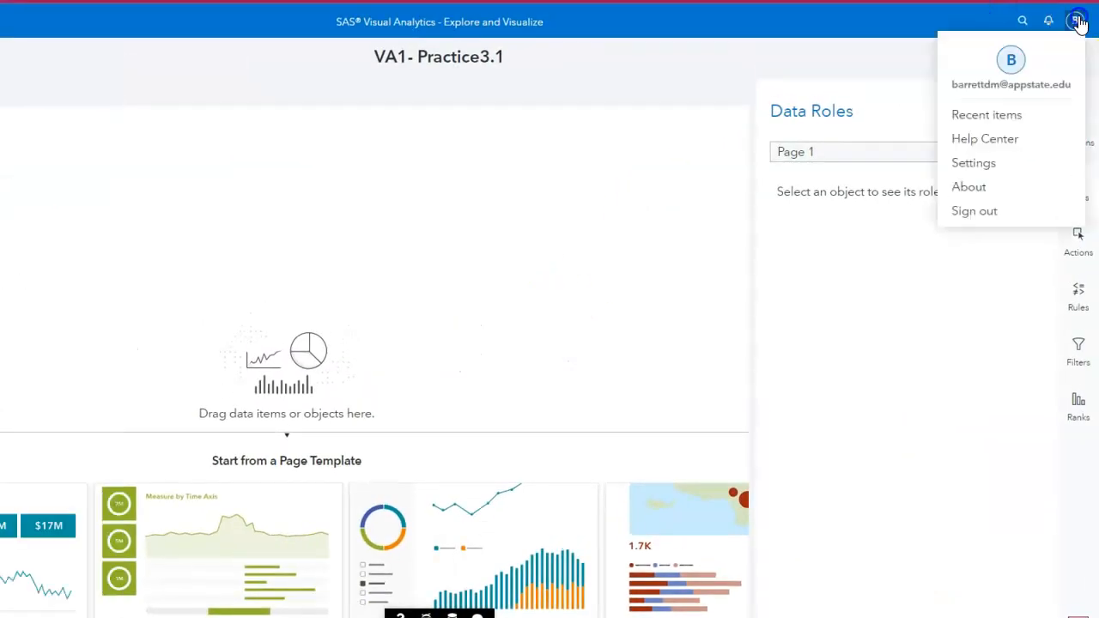
click(997, 165)
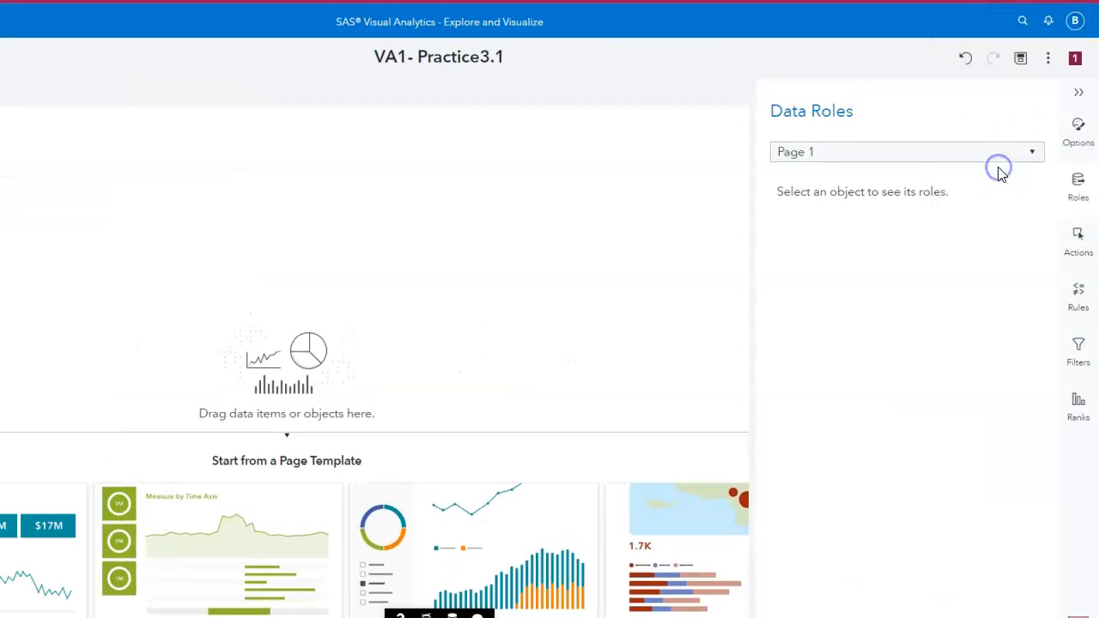
click(197, 250)
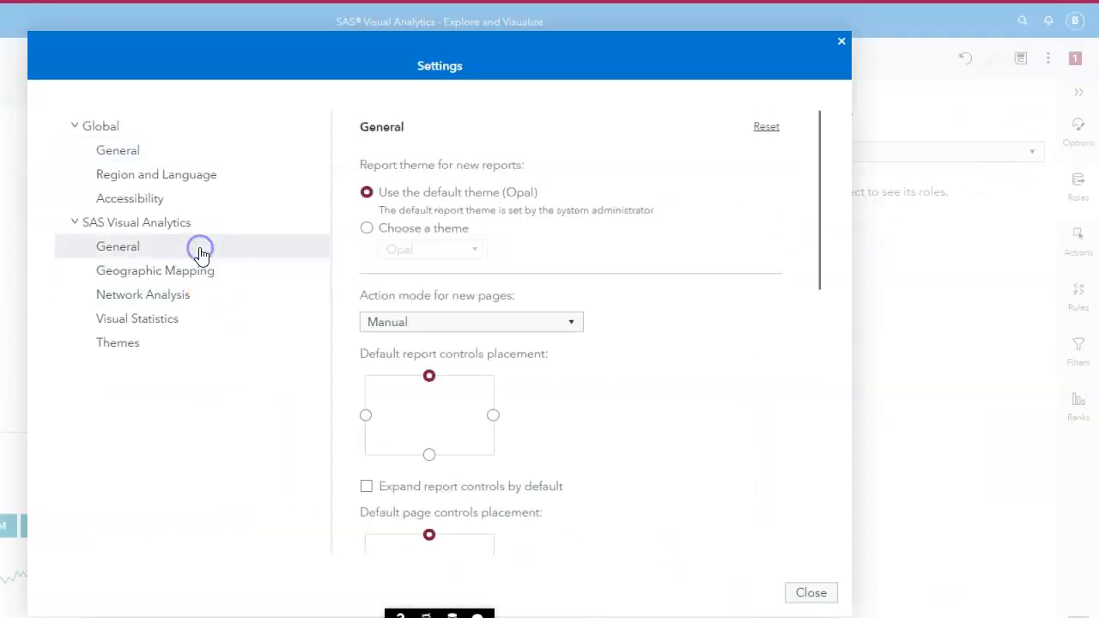
scroll(382, 435, down, 10)
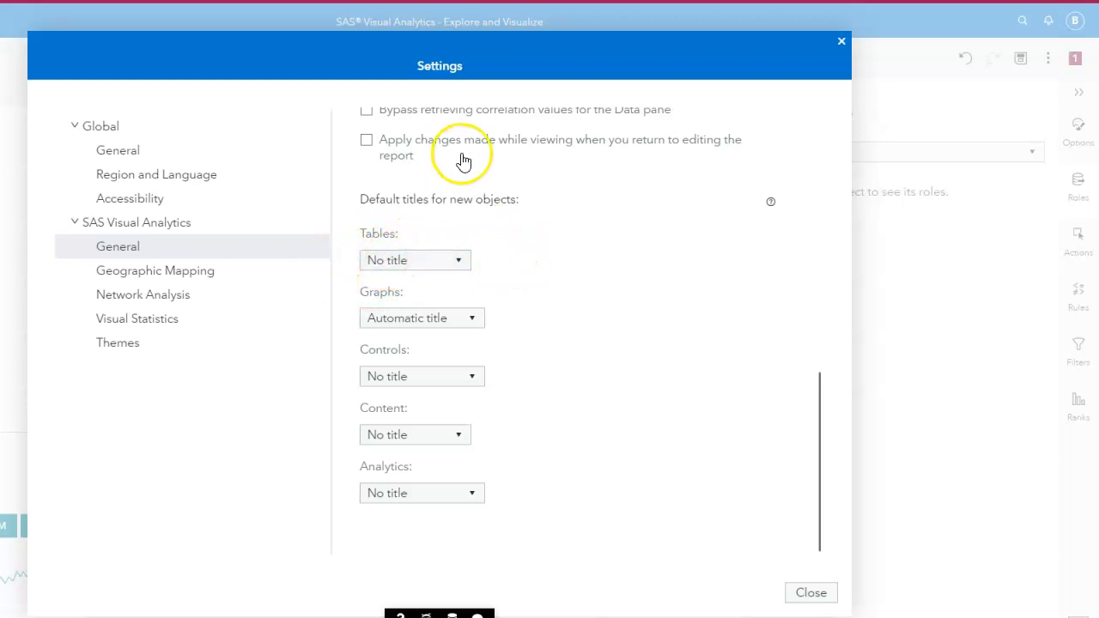
click(841, 42)
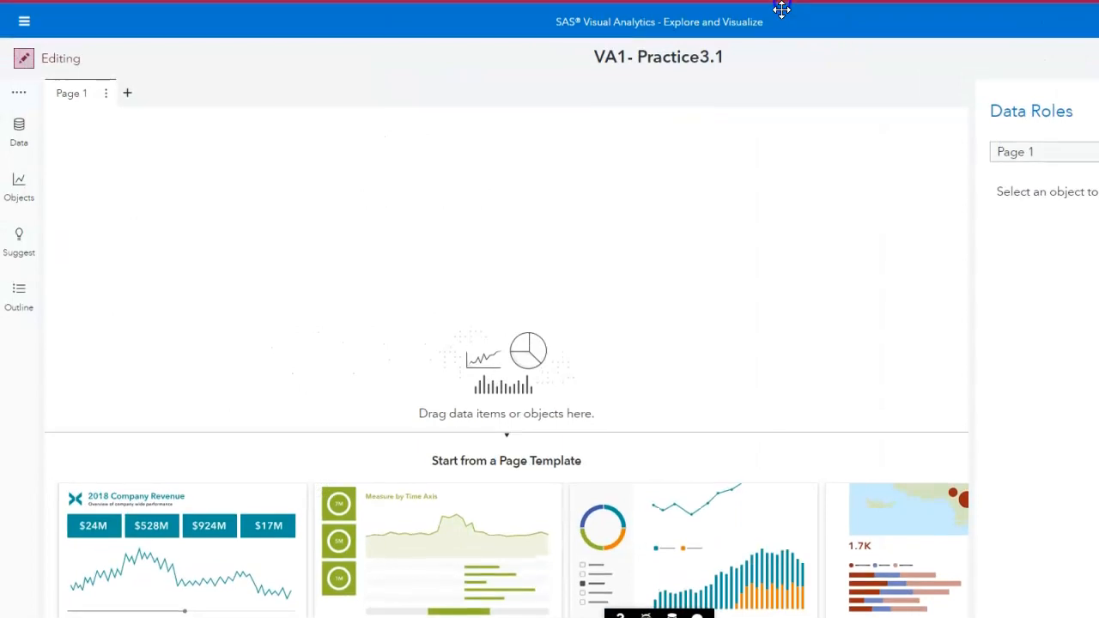
Add the Total Profit measure from EMPLOYEES_CLEAN to the empty page as a histogram.
click(18, 135)
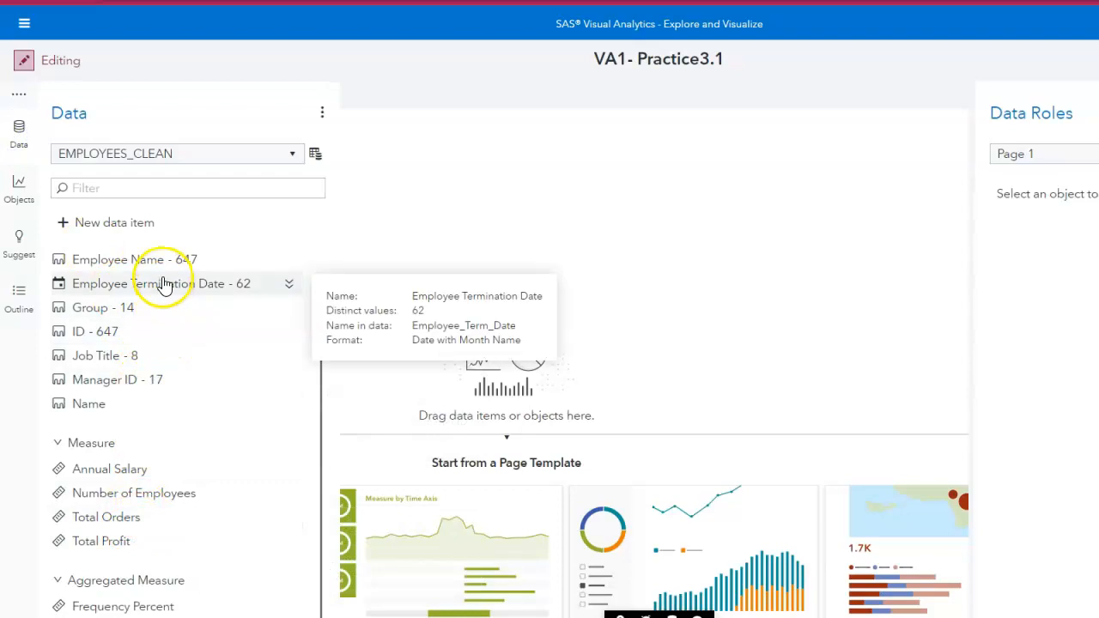
click(121, 546)
drag(121, 545, 449, 405)
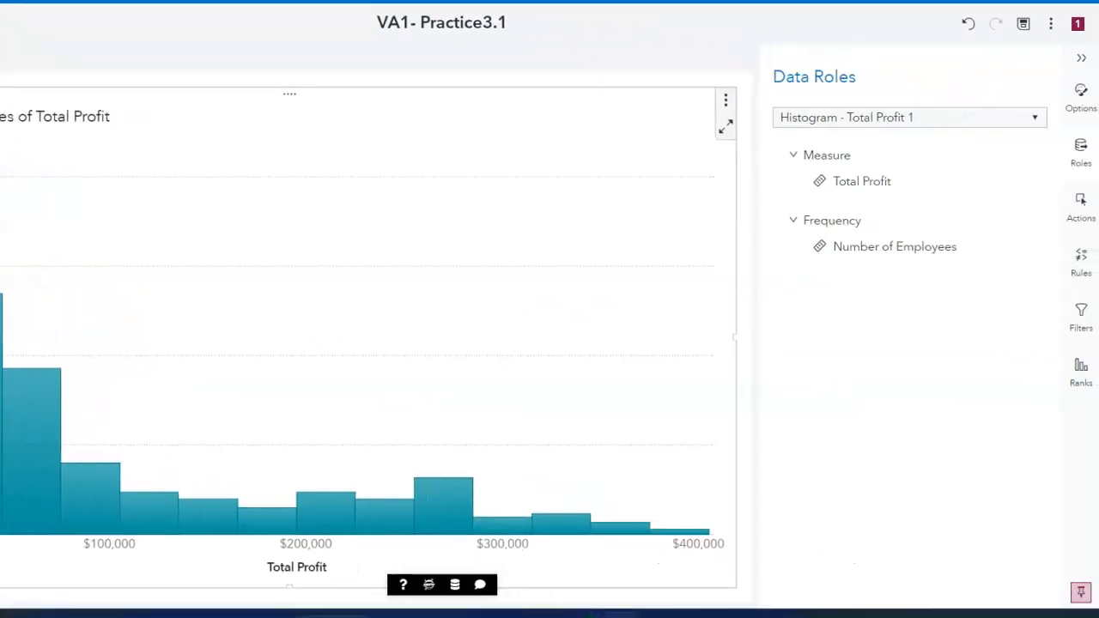
Replace Number of Employees with Frequency Percent in the Frequency role of the Total Profit histogram.
click(1081, 151)
click(1082, 153)
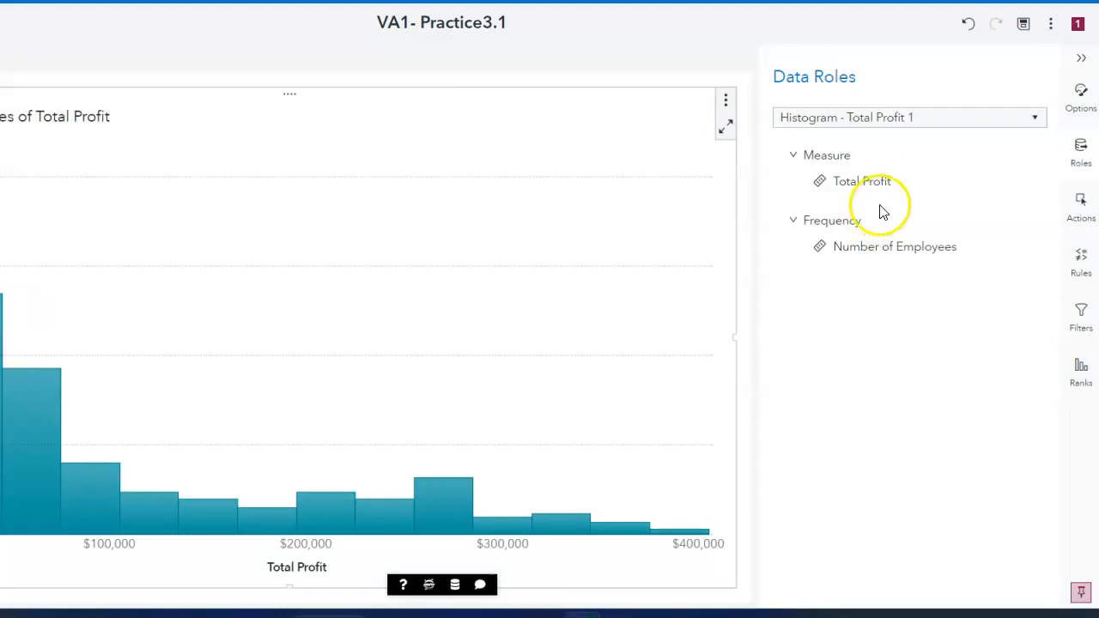
click(871, 247)
click(763, 271)
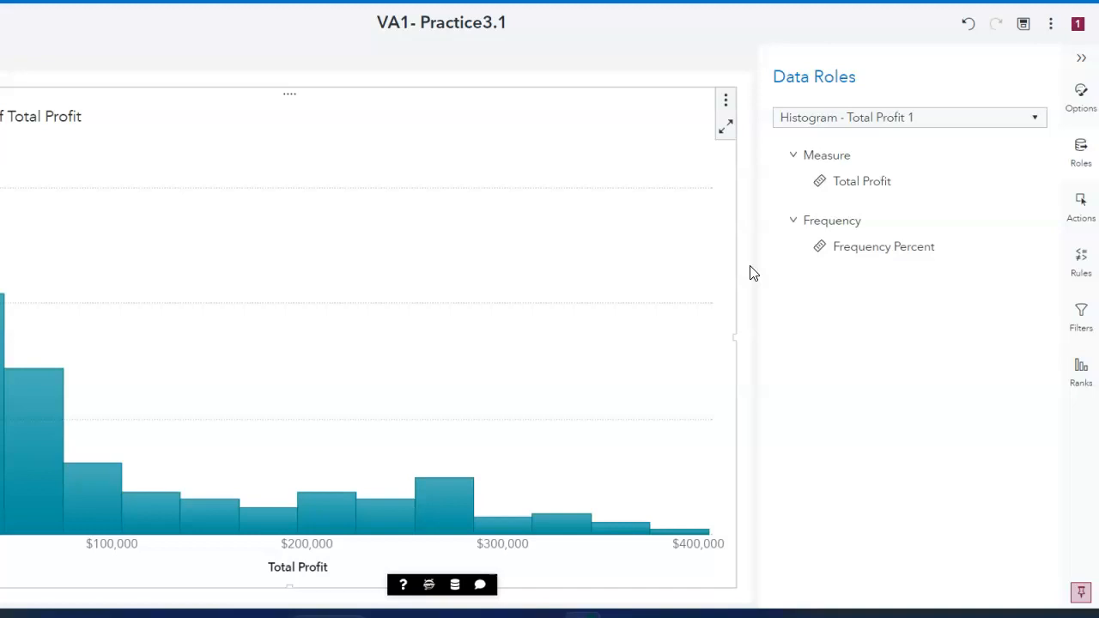
Name the histogram object Distribution of Profit.
click(1070, 99)
click(919, 201)
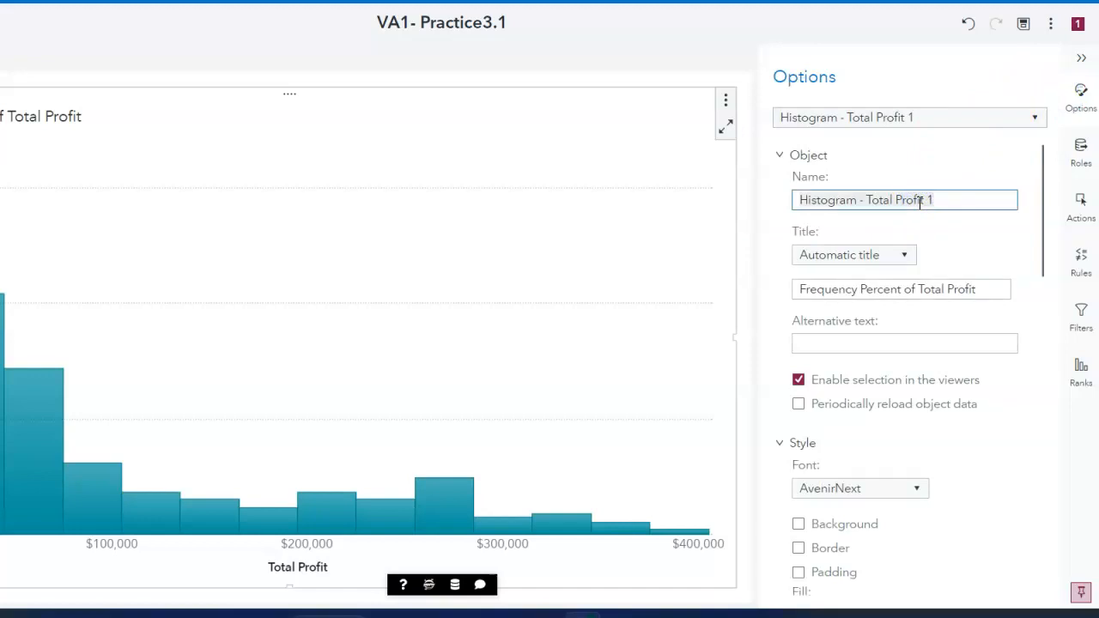
text(Distribution of P)
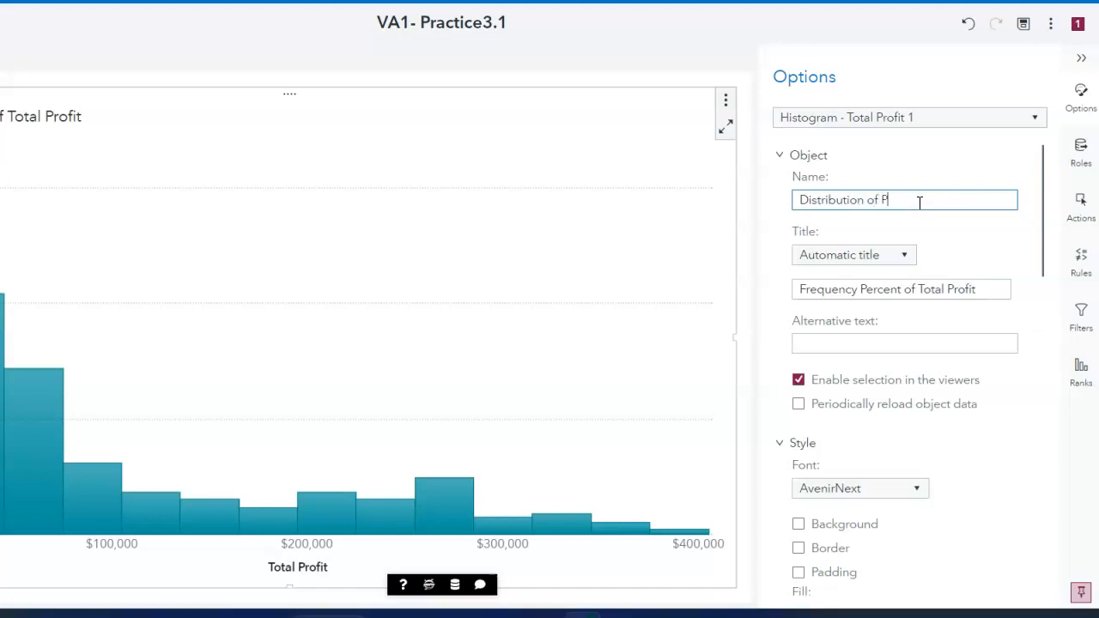
text(rofit)
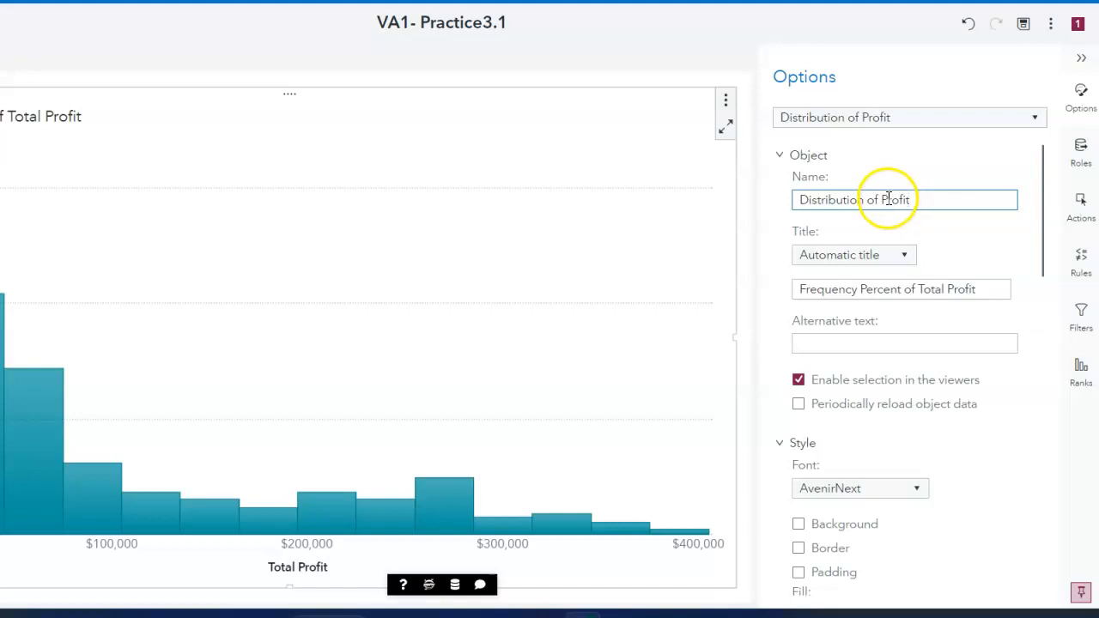
Maximize the histogram to examine the details of its first bar around $0, and restore the normal view.
click(726, 130)
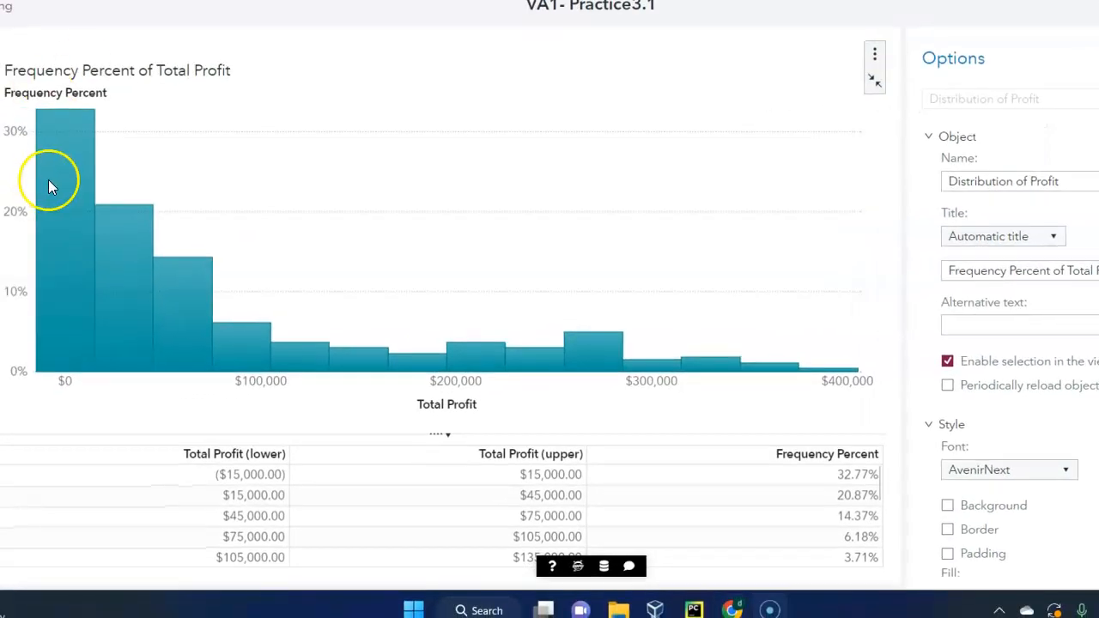
click(48, 179)
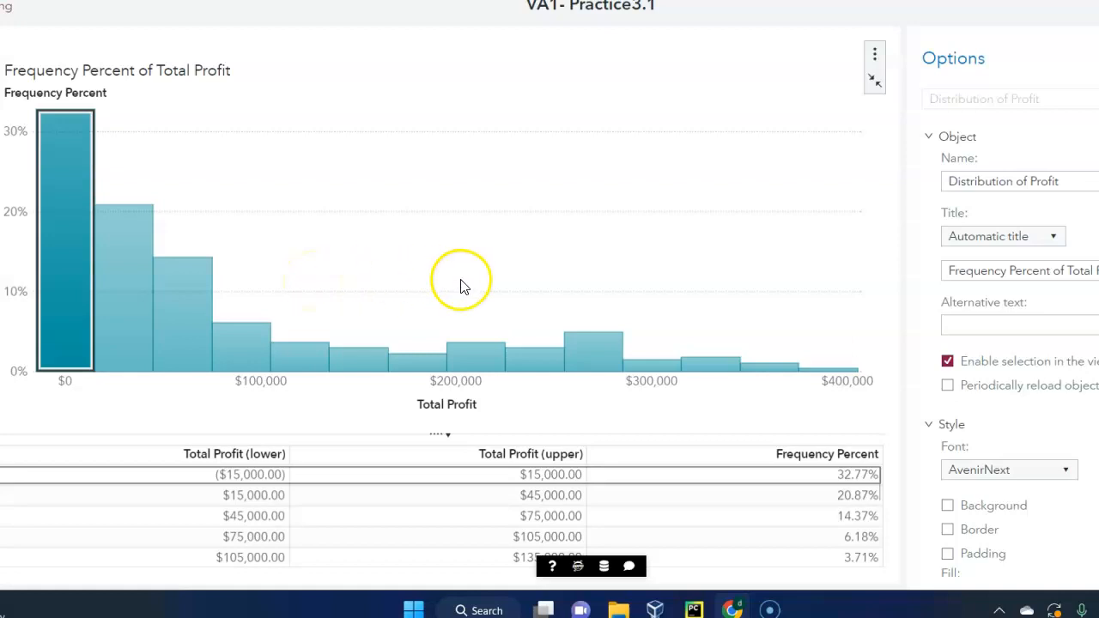
click(870, 85)
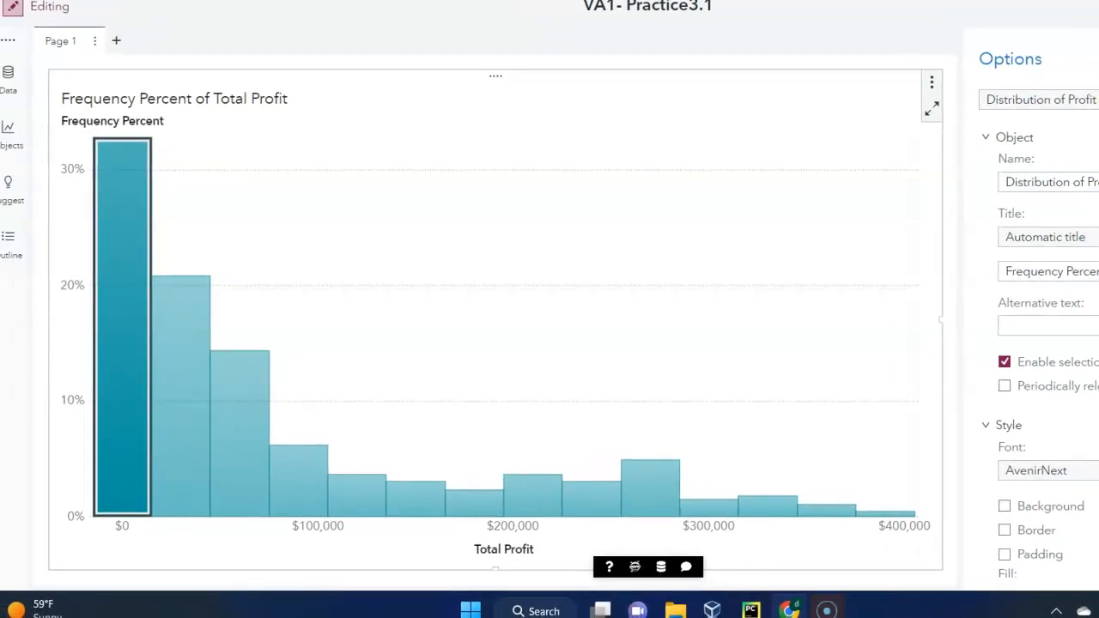
Add a crosstab below the histogram on Page 1 and show its data roles.
click(10, 131)
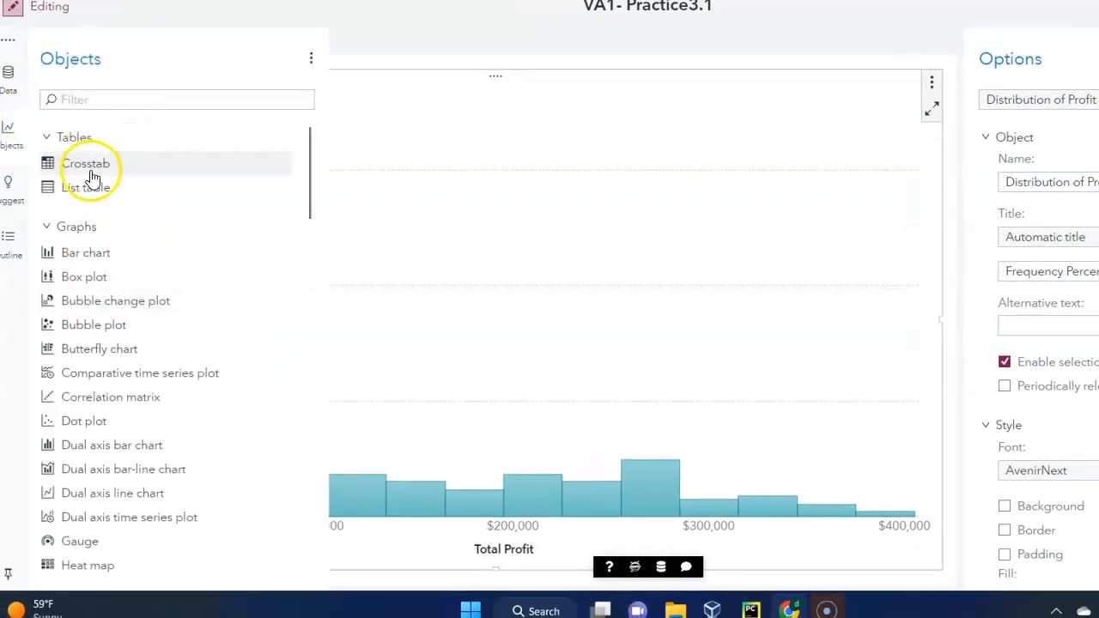
drag(93, 176, 559, 534)
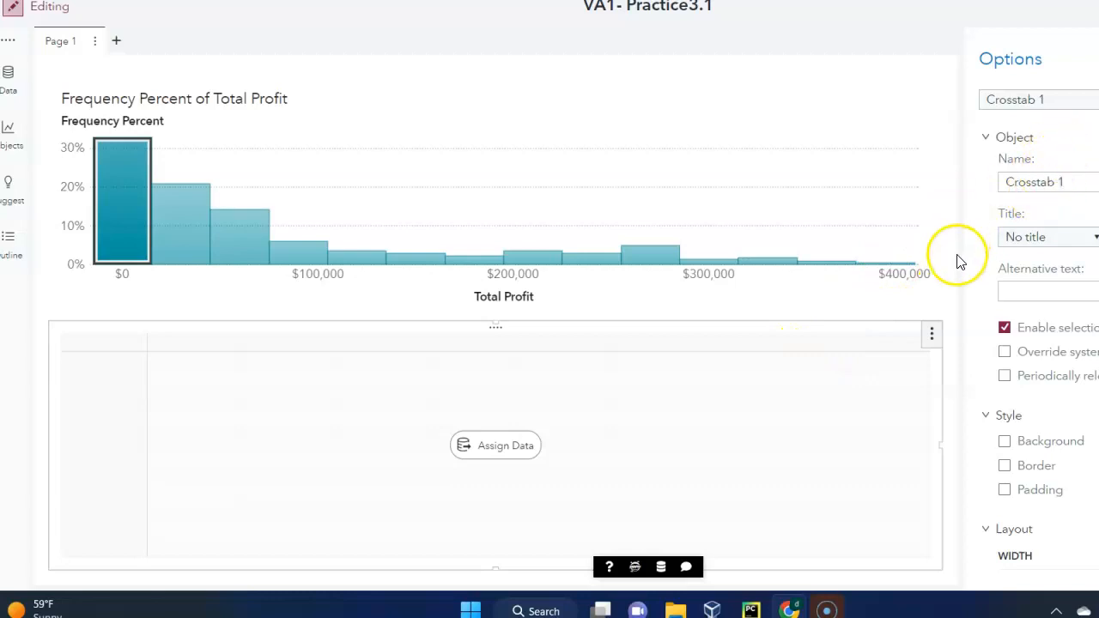
click(1098, 127)
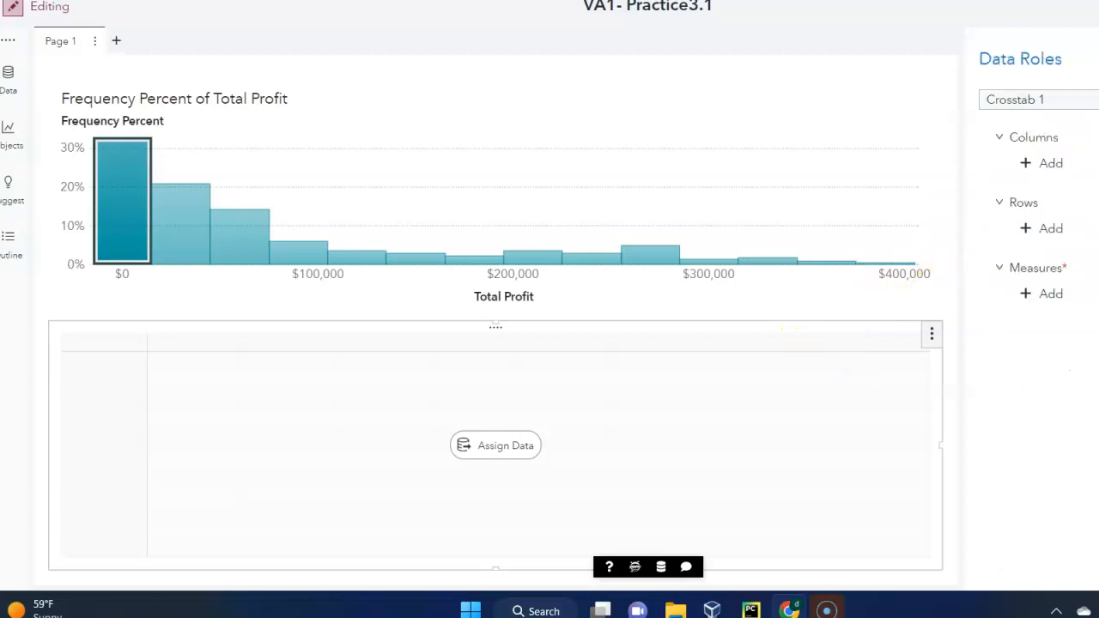
click(1044, 225)
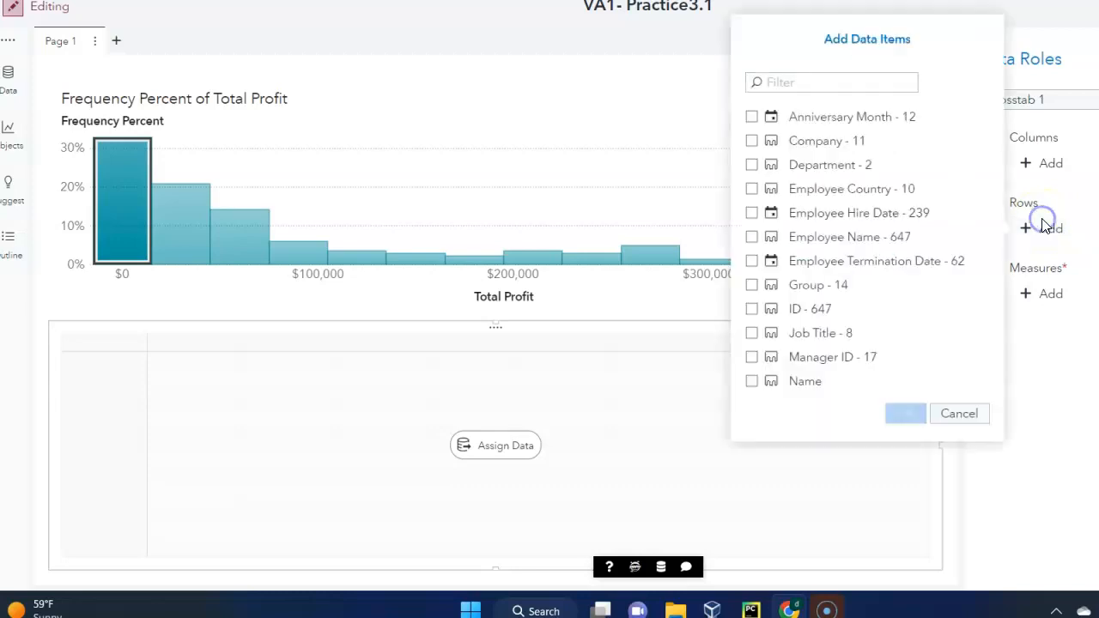
click(884, 82)
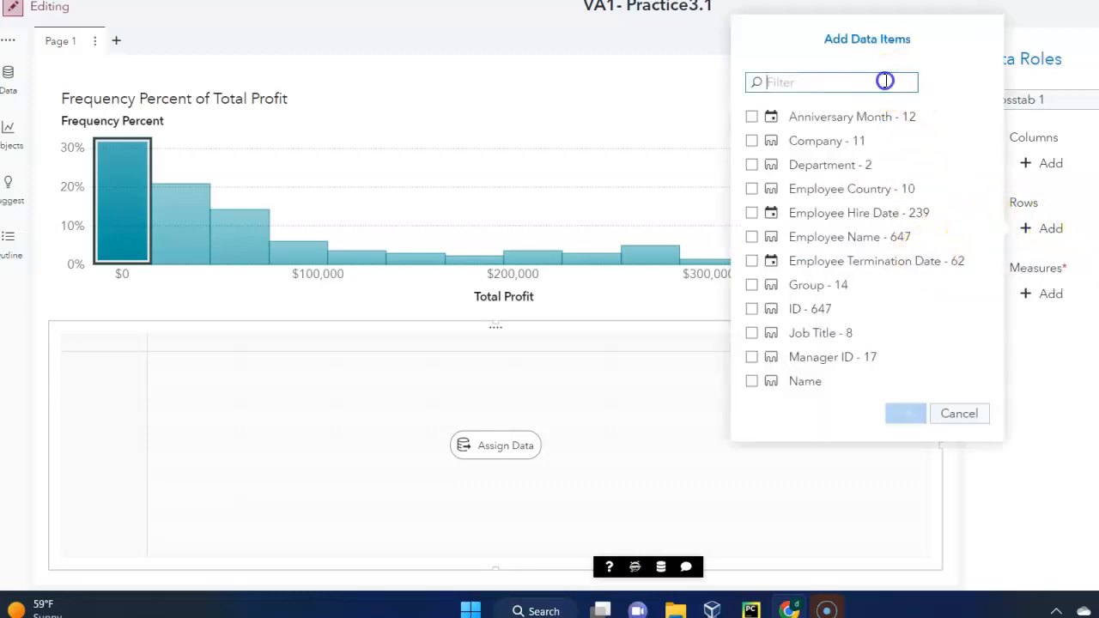
text(or)
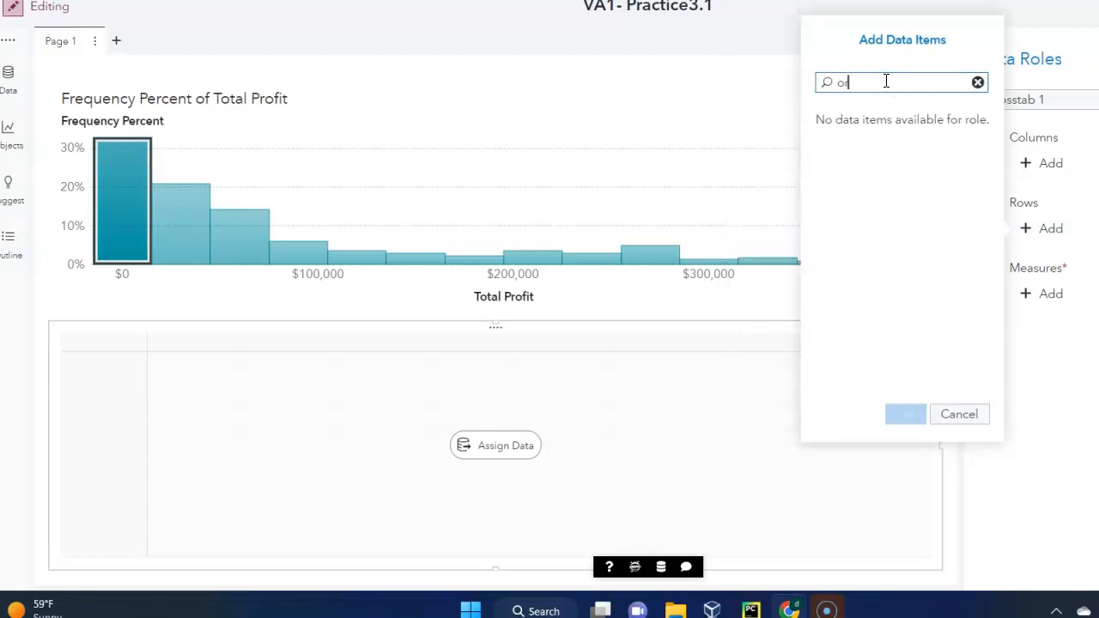
key(BackSpace)
key(BackSpace)
key(BackSpace)
key(BackSpace)
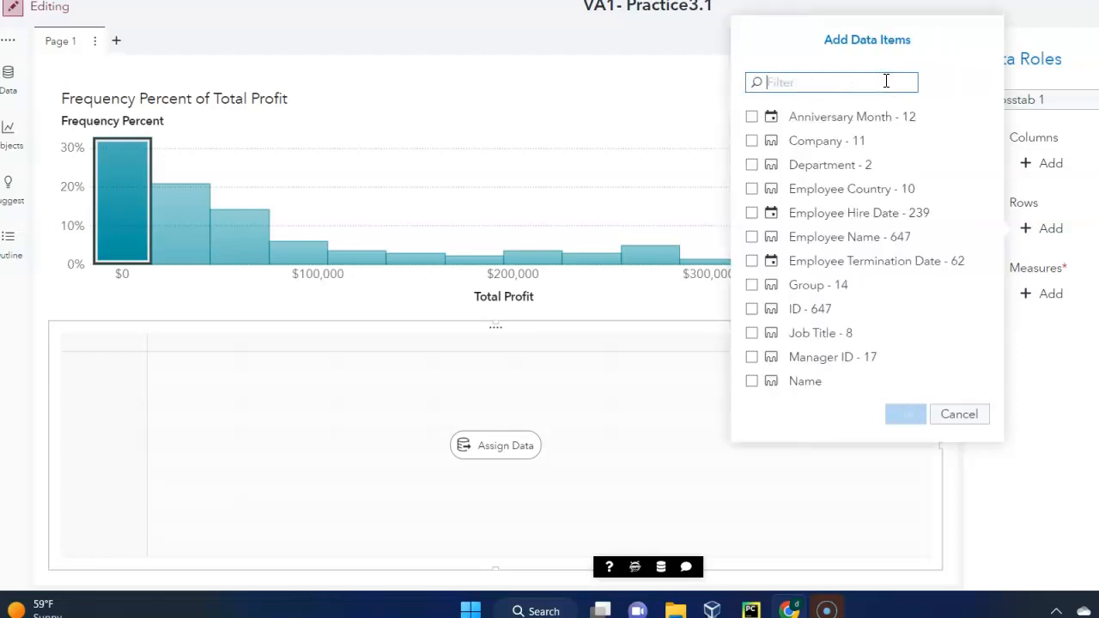
click(957, 416)
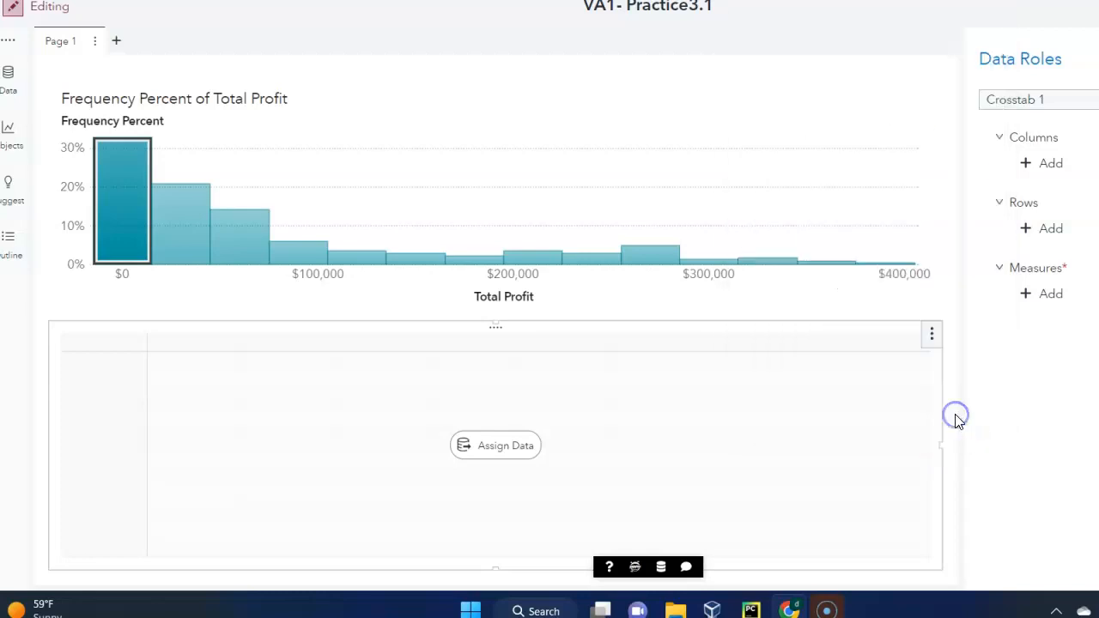